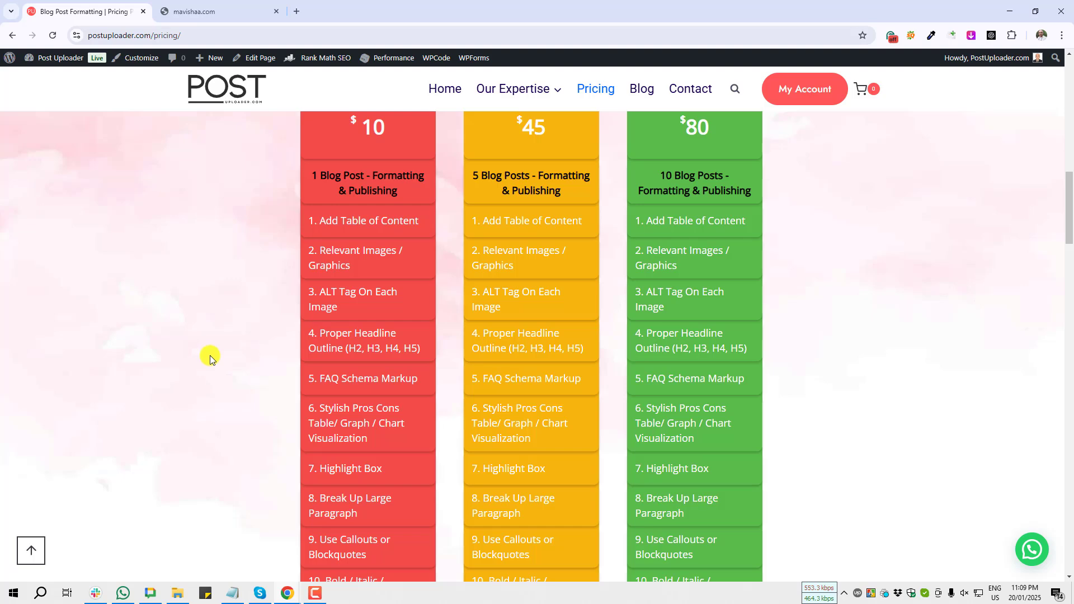
- Examine the blog post formatting and product uploading packages on the pricing page
scroll(210, 358, "down", 9)
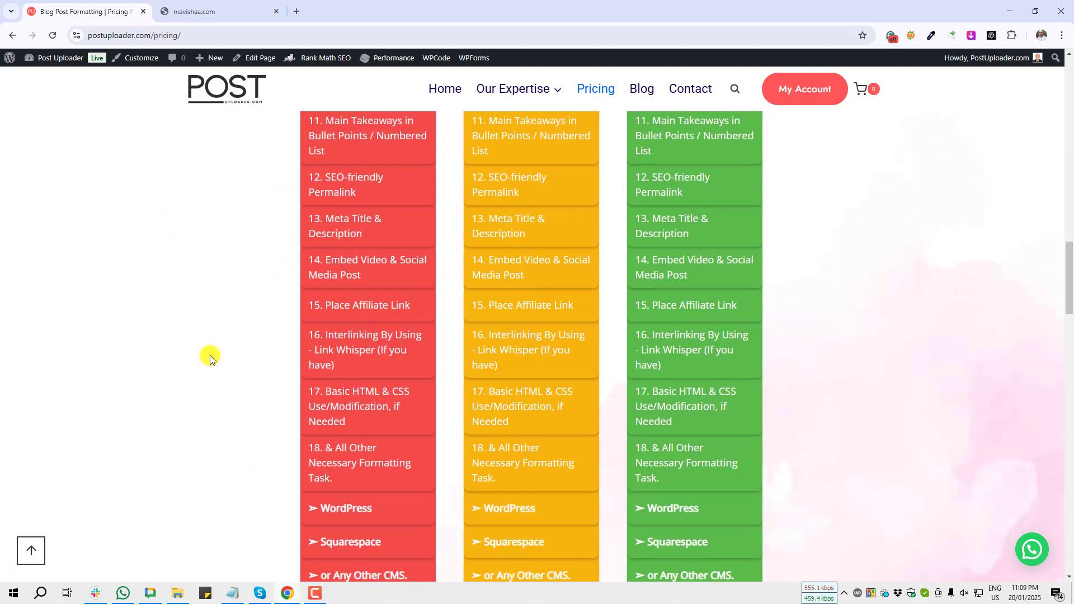
scroll(210, 358, "down", 10)
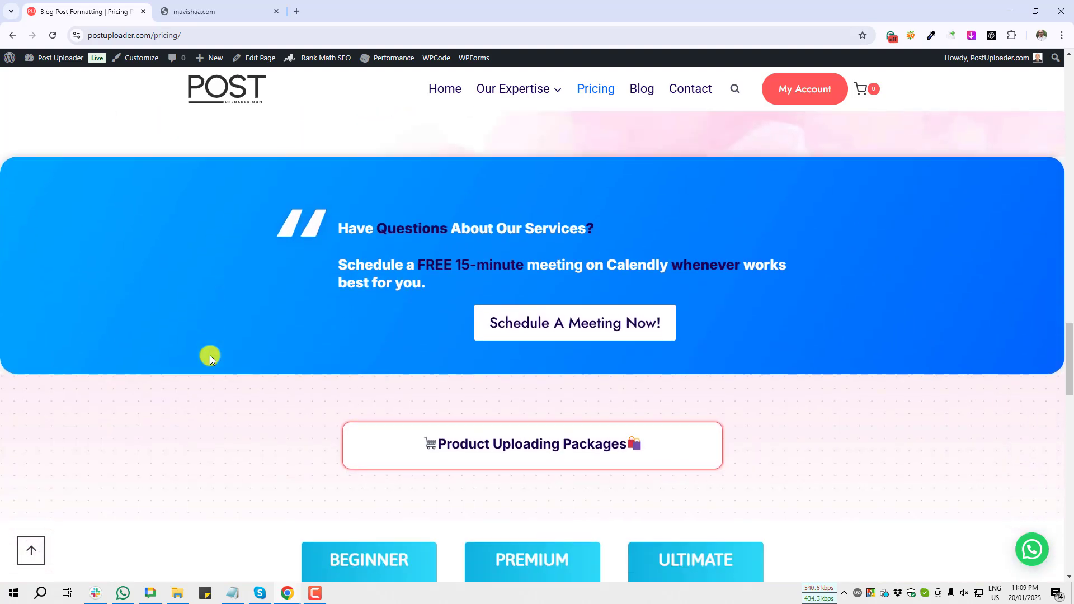
scroll(210, 358, "down", 6)
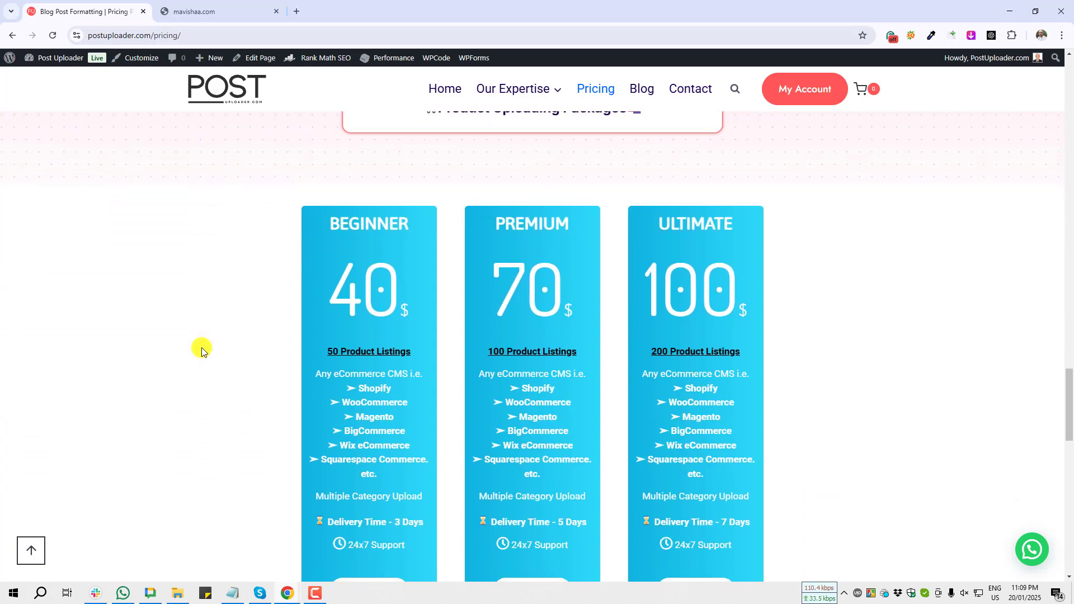
scroll(201, 350, "up", 8)
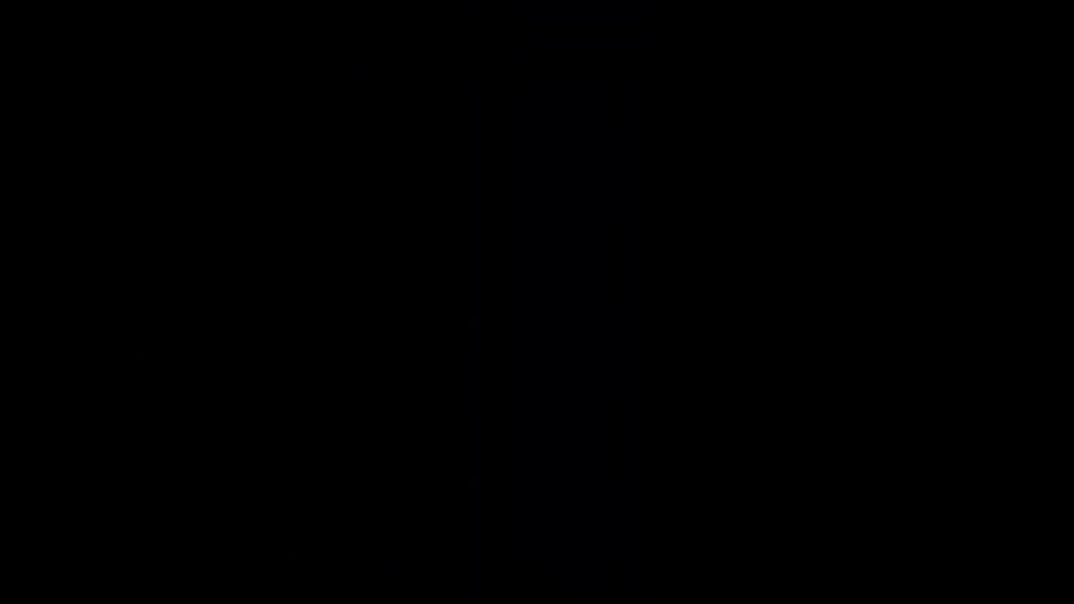
- Switch to the mavishaa.com site, open its WordPress dashboard and go to the installed themes
left_click(200, 8)
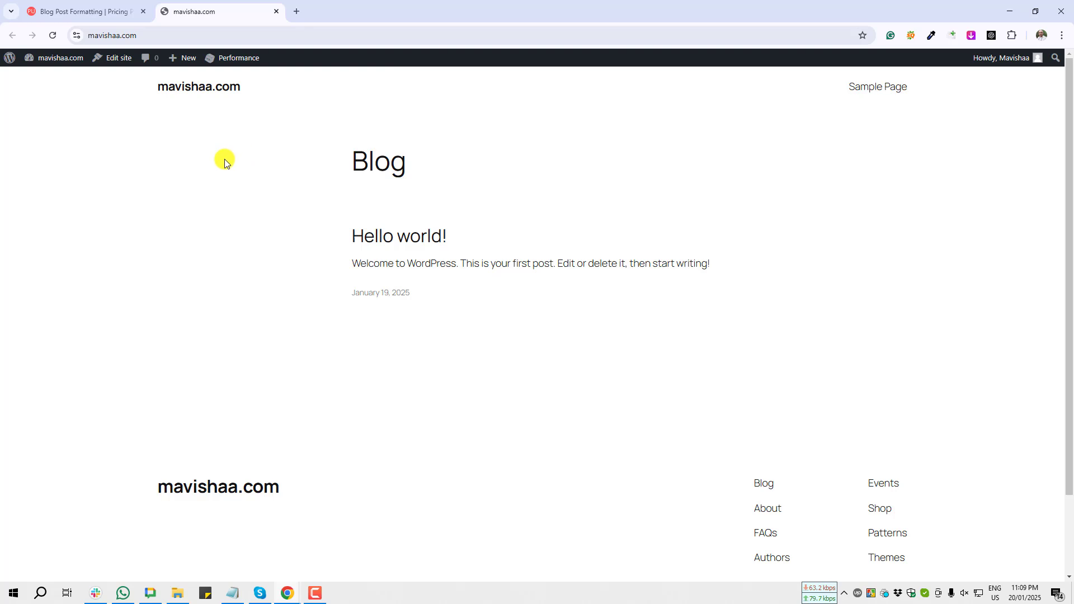
mouse_move(58, 56)
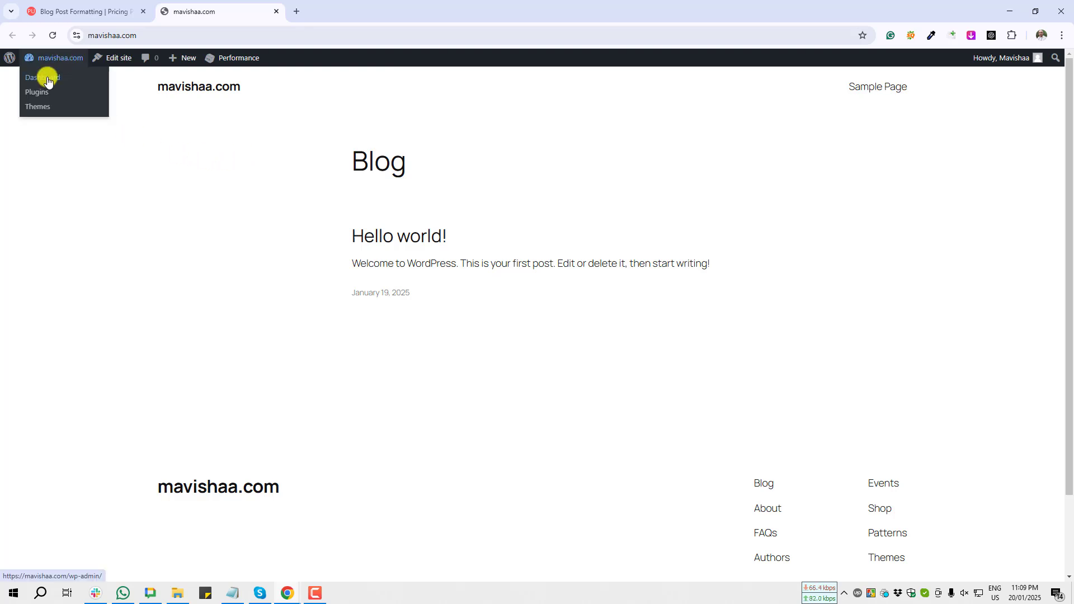
left_click(48, 81)
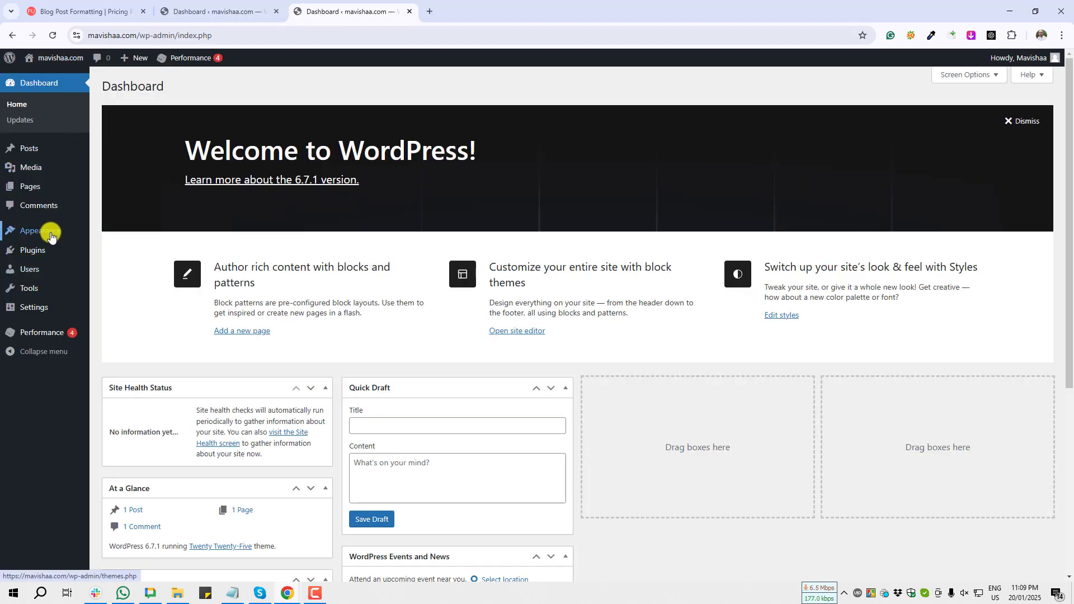
mouse_move(42, 236)
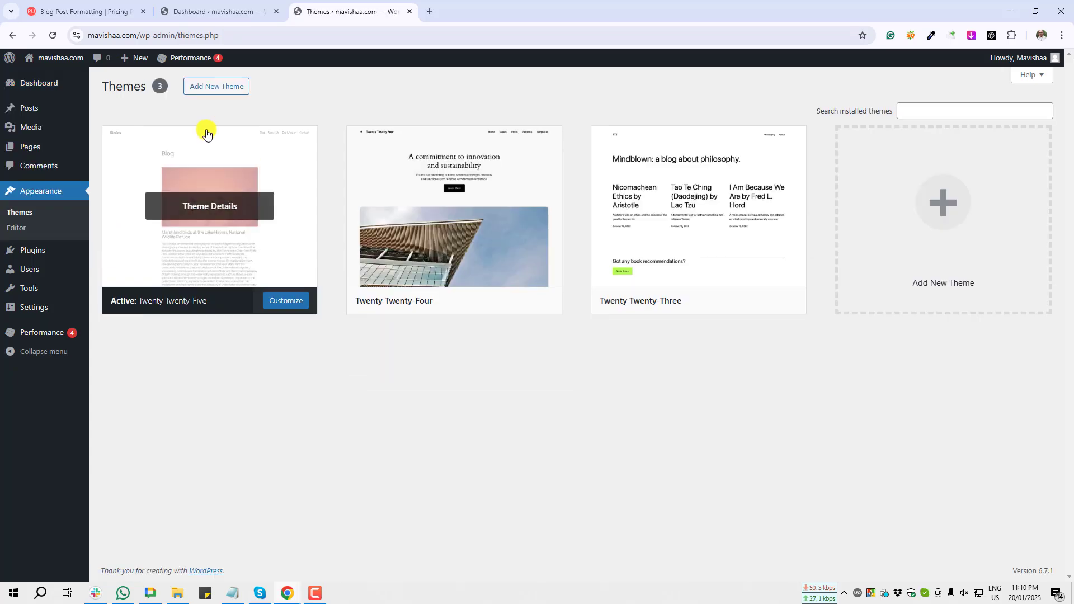
key("Print")
left_click_drag(177, 62, 260, 109)
left_click(254, 124)
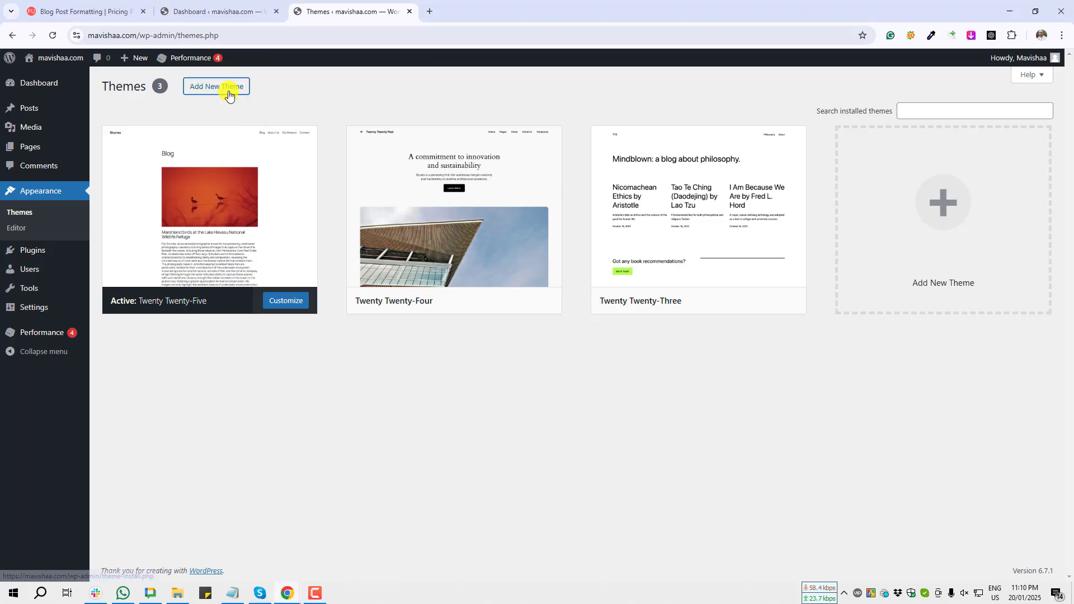
- Open the WordPress theme directory to add a new theme
left_click(227, 89)
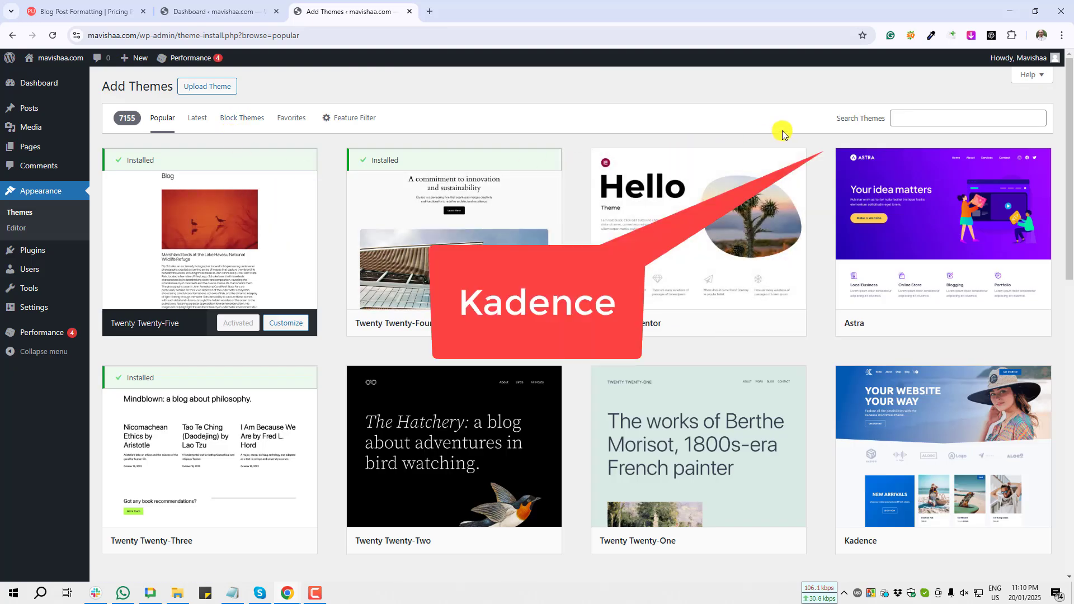
key("Print")
left_click_drag(835, 86, 1063, 142)
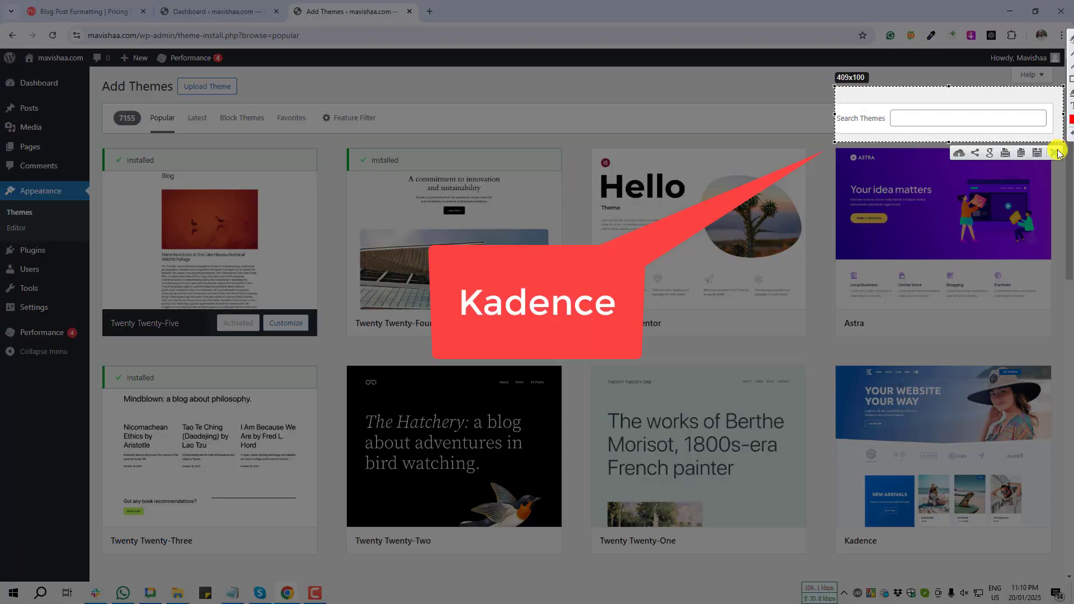
left_click(1057, 154)
- Search the theme directory for Kadence
left_click(962, 119)
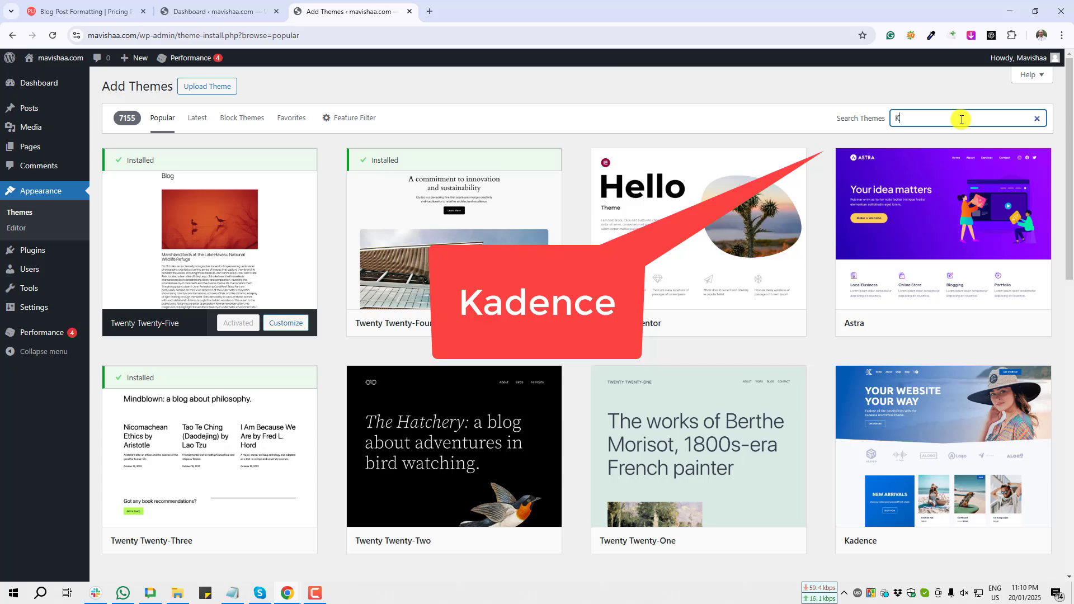
key("Print")
left_click_drag(87, 129, 338, 363)
left_click(329, 368)
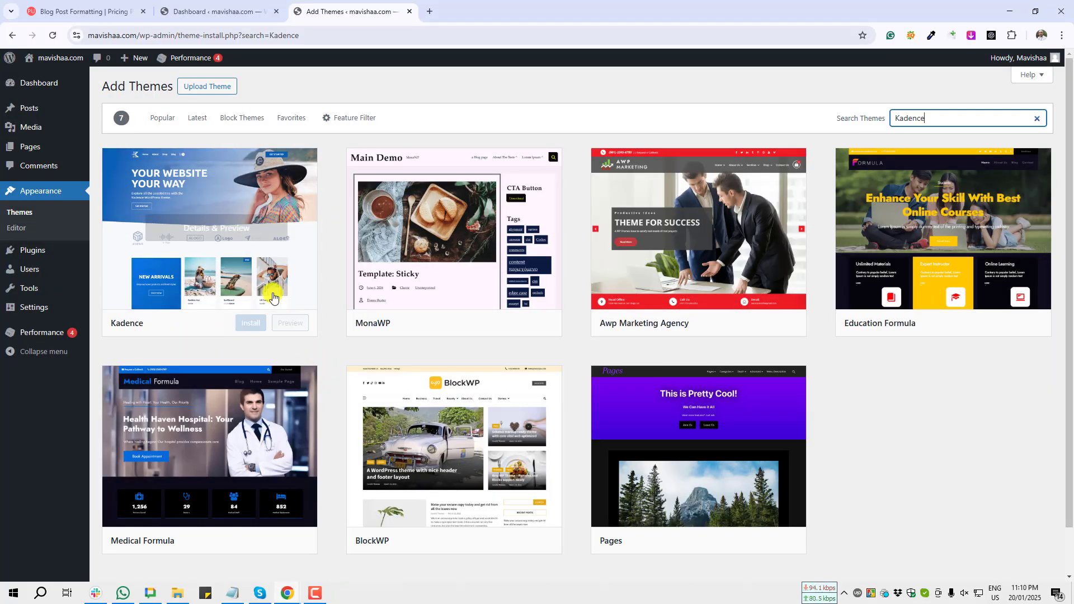
- Open the Kadence theme's details, then install and activate the theme
left_click(212, 264)
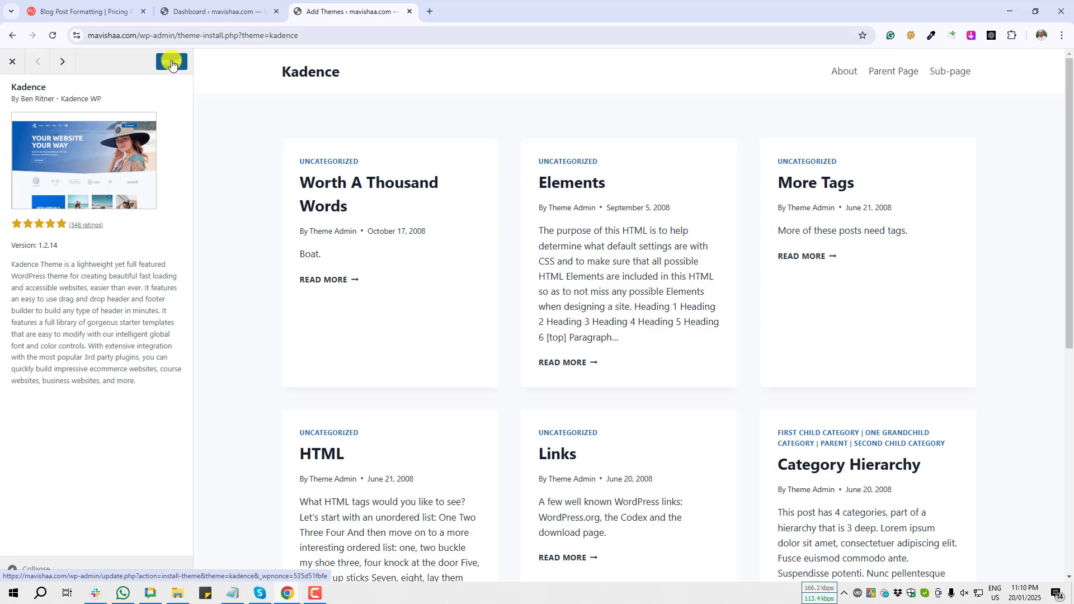
left_click(172, 63)
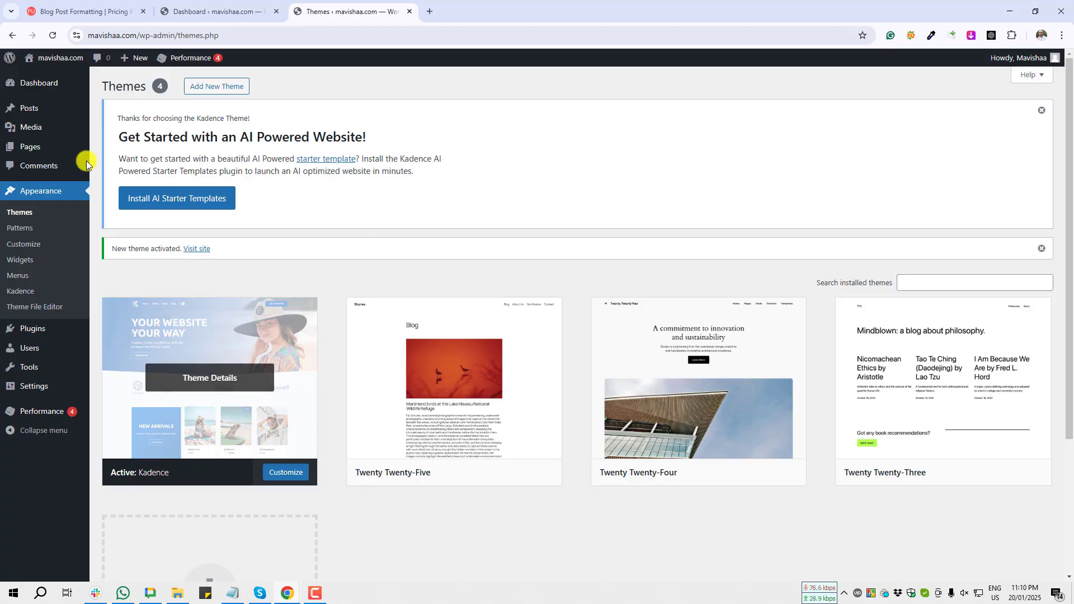
- Open the live site in a new tab and inspect its layout and footer under the Kadence theme
mouse_move(56, 58)
middle_click(43, 78)
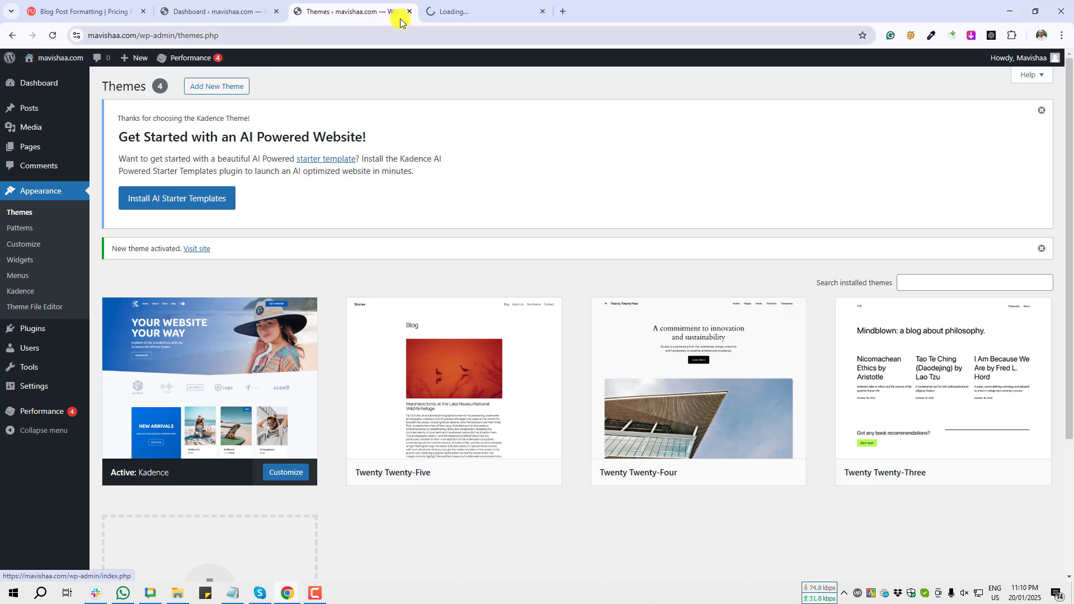
left_click(456, 5)
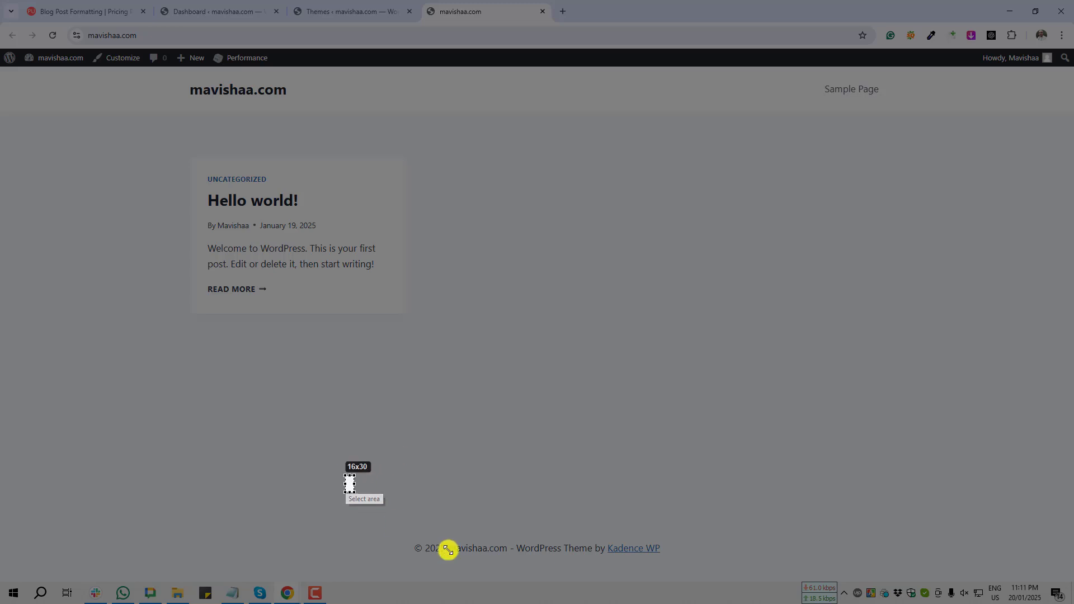
left_click_drag(449, 550, 728, 575)
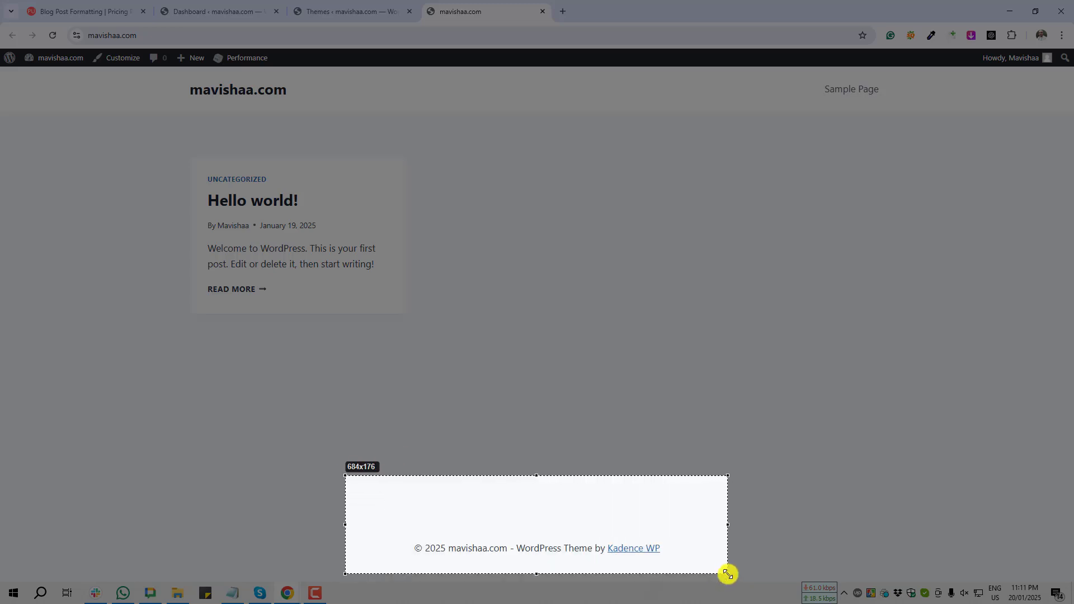
left_click(716, 587)
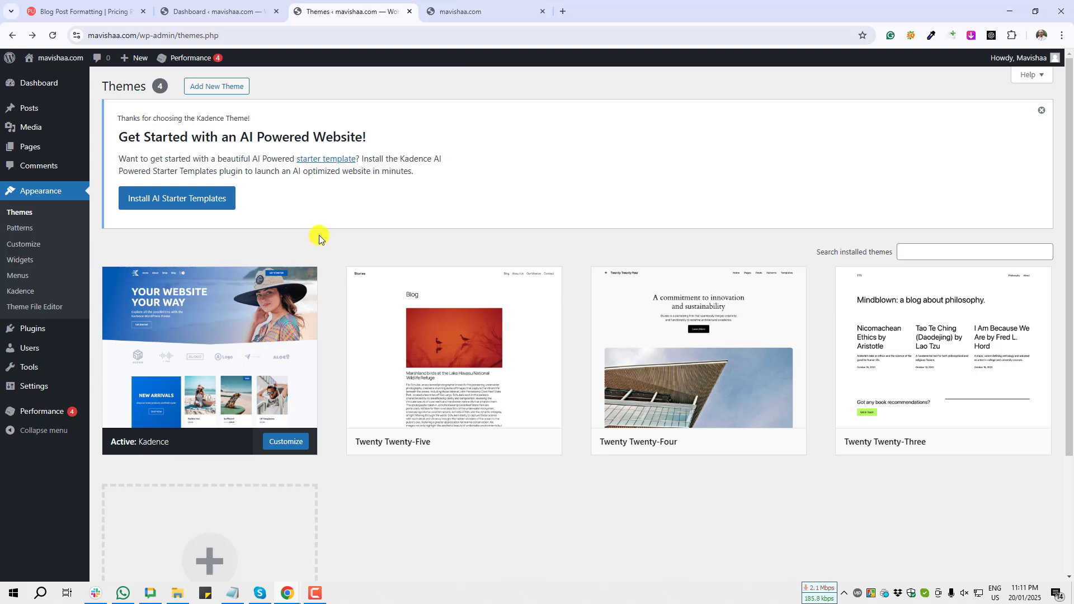
key("Print")
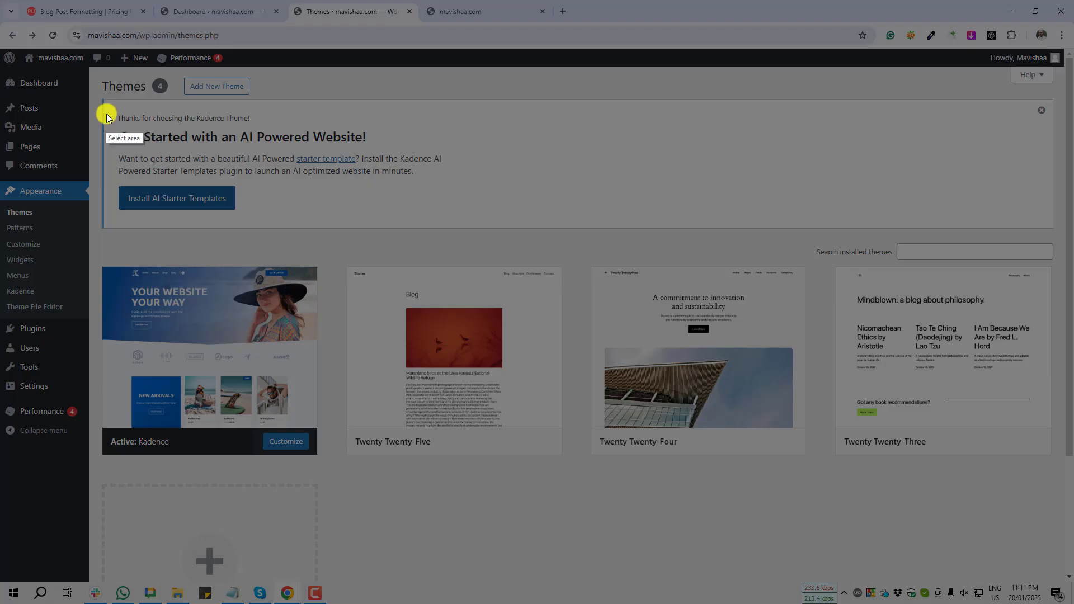
left_click_drag(111, 158, 439, 227)
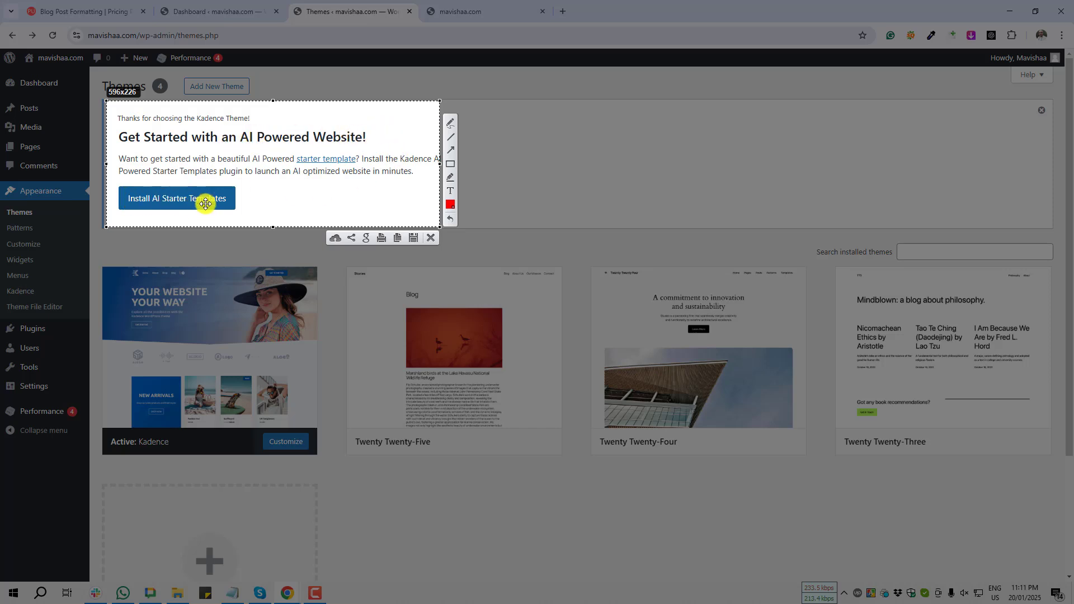
left_click(429, 239)
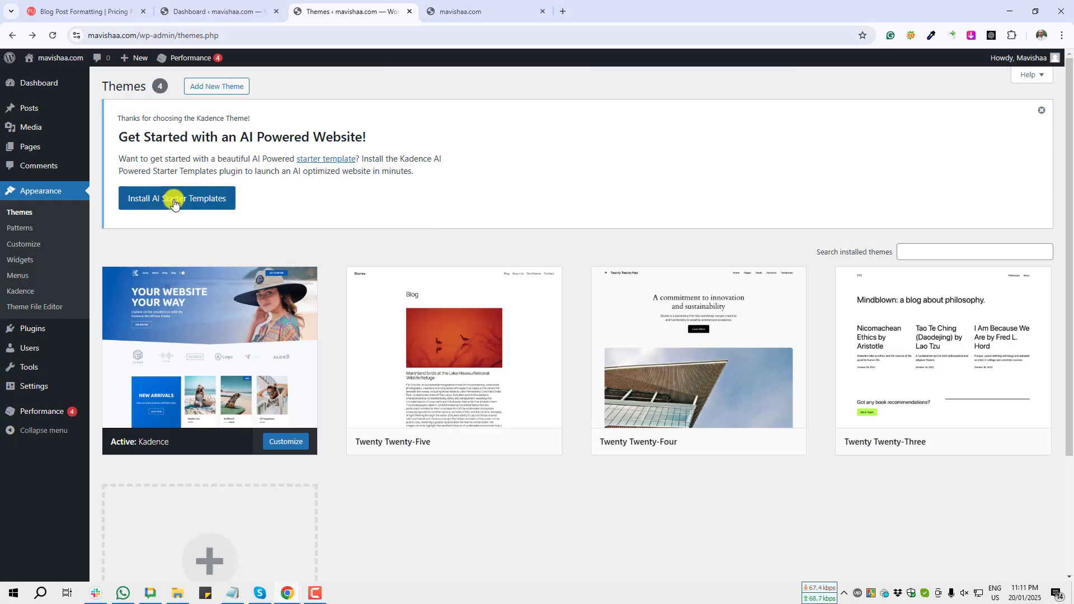
- Install the Kadence AI Starter Templates plugin from the theme's welcome notice
left_click(176, 203)
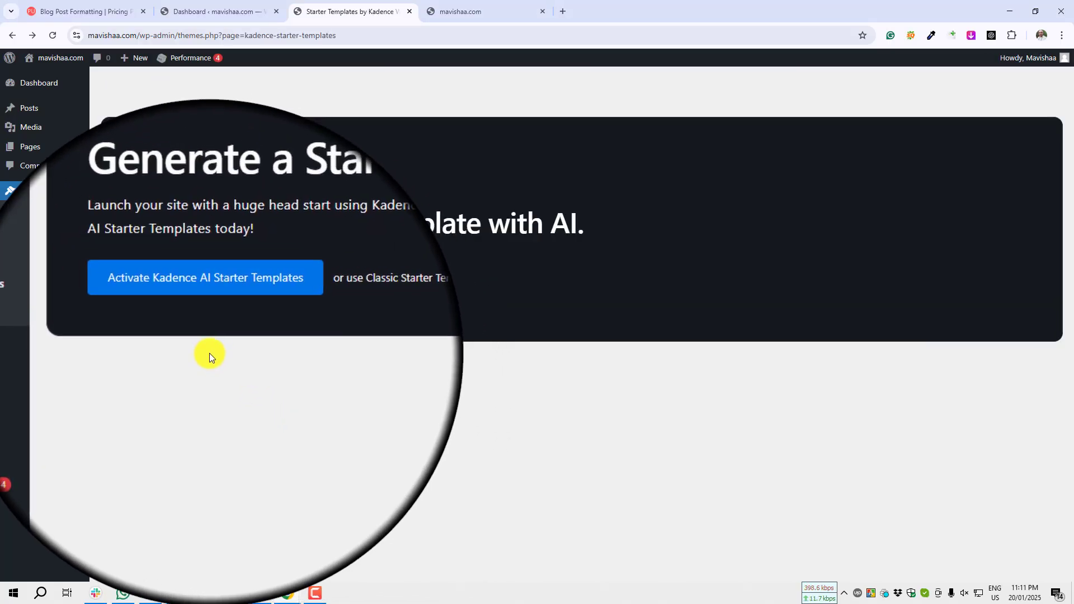
key("Print")
left_click_drag(70, 254, 288, 331)
left_click(280, 339)
key("Print")
left_click_drag(292, 286, 406, 326)
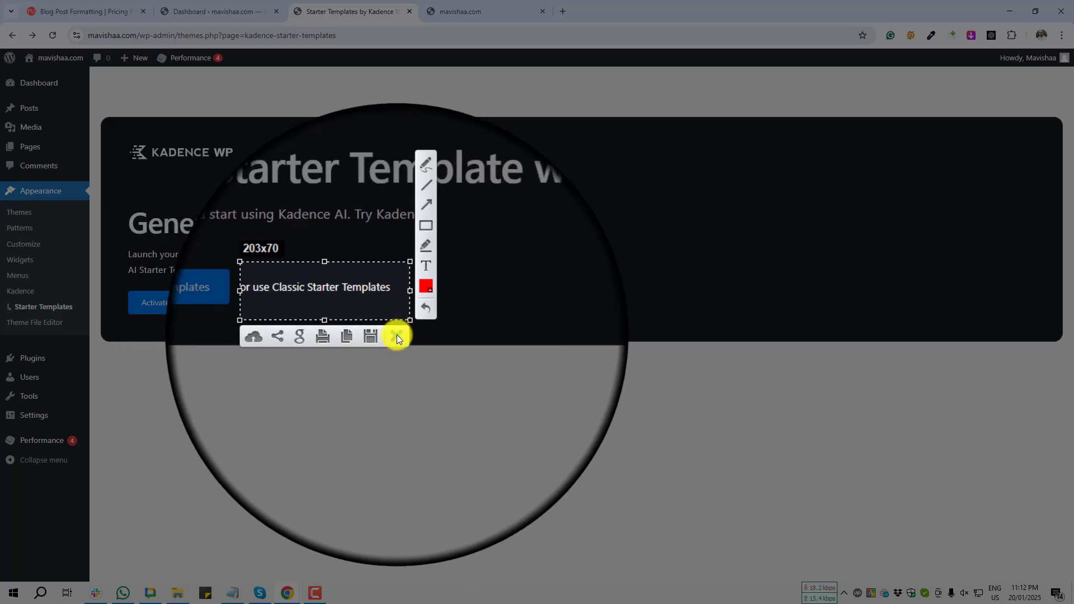
left_click(396, 336)
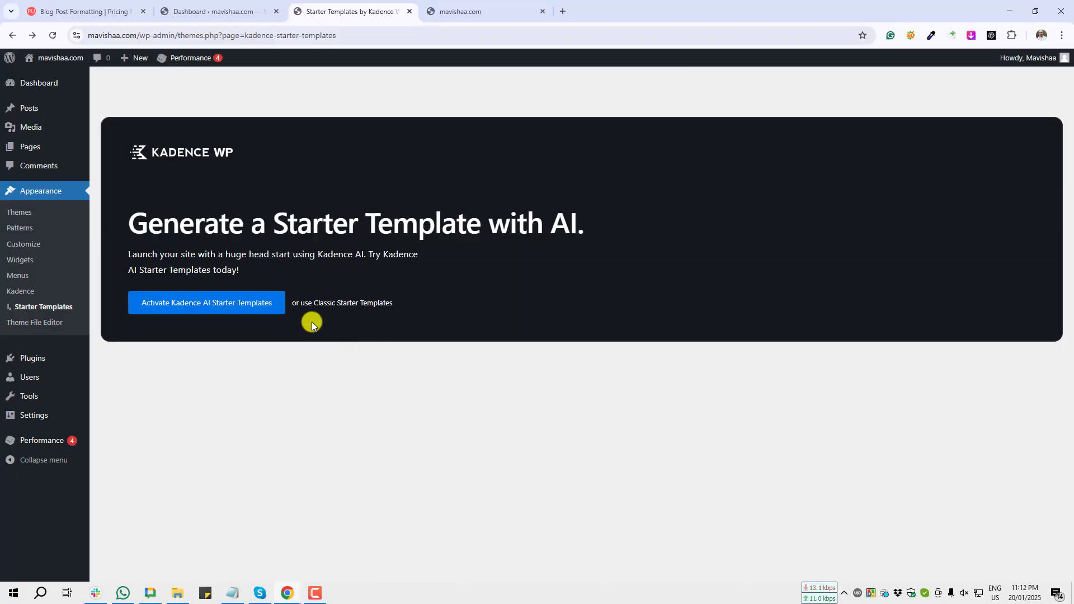
- Choose the Classic Starter Templates instead of the AI ones and browse the template gallery
left_click(363, 305)
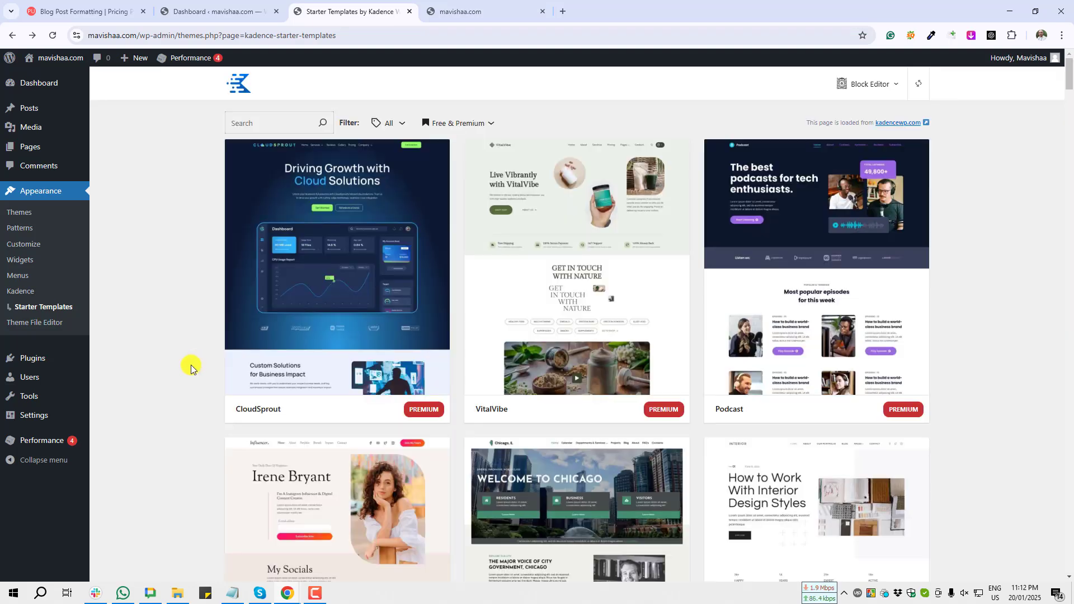
scroll(197, 368, "down", 5)
scroll(210, 382, "down", 18)
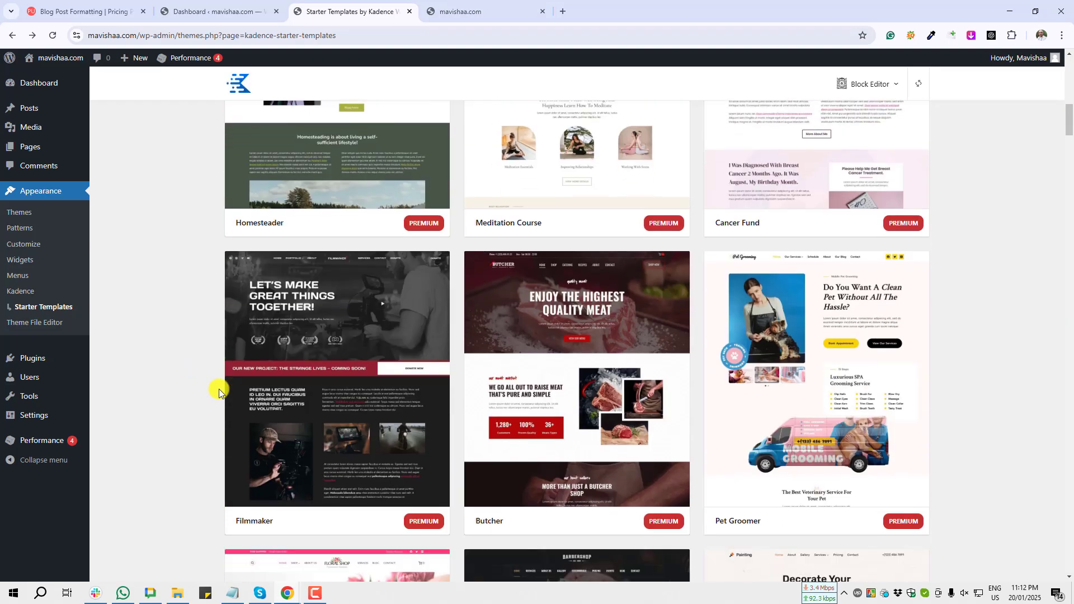
scroll(220, 393, "down", 1)
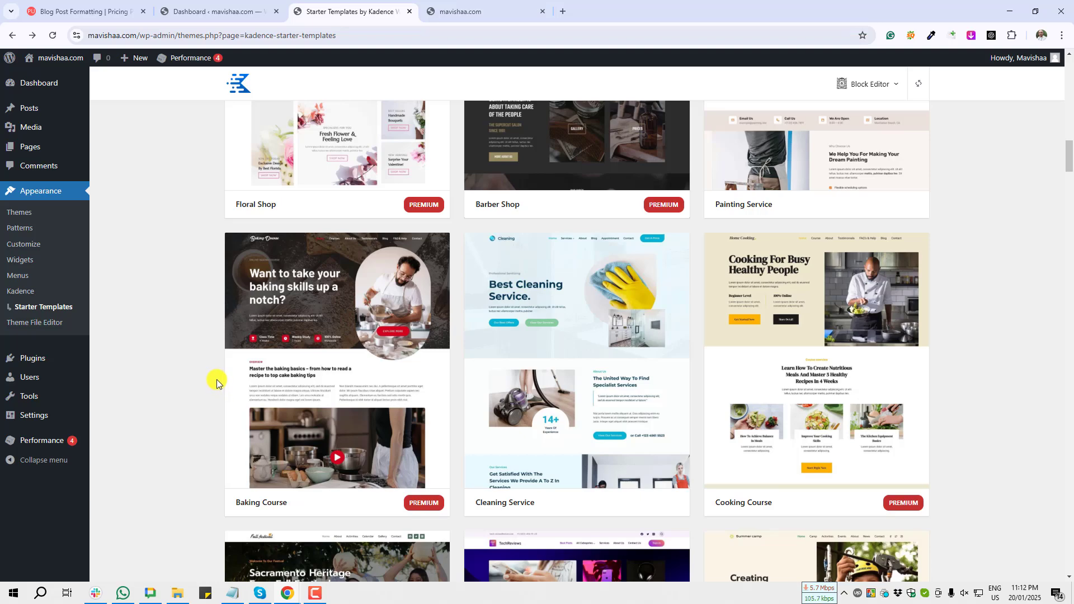
scroll(227, 370, "down", 14)
scroll(259, 378, "up", 5)
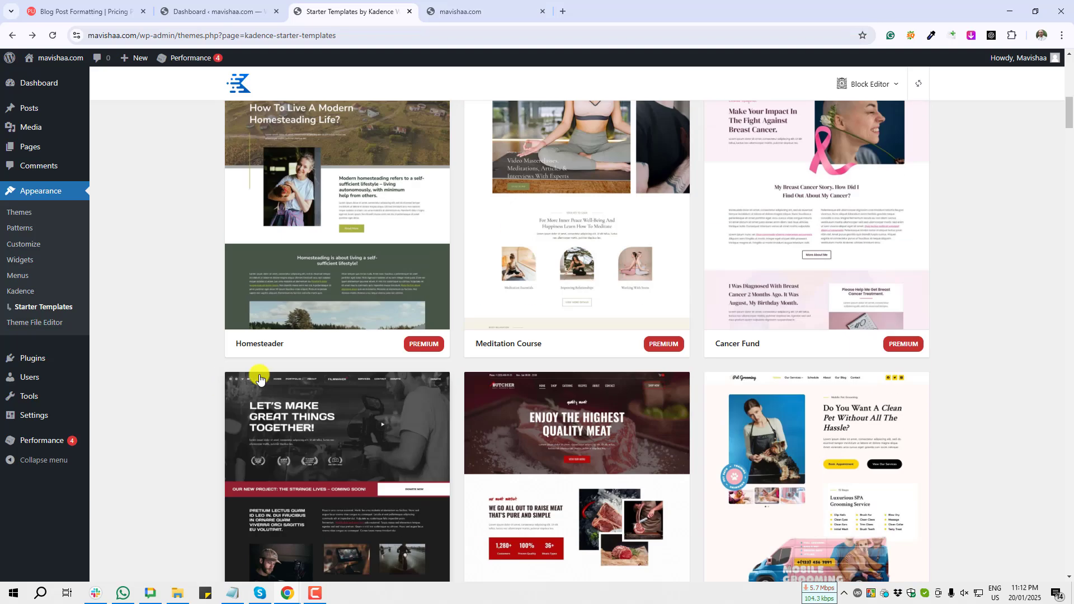
scroll(259, 379, "up", 8)
scroll(672, 397, "up", 3)
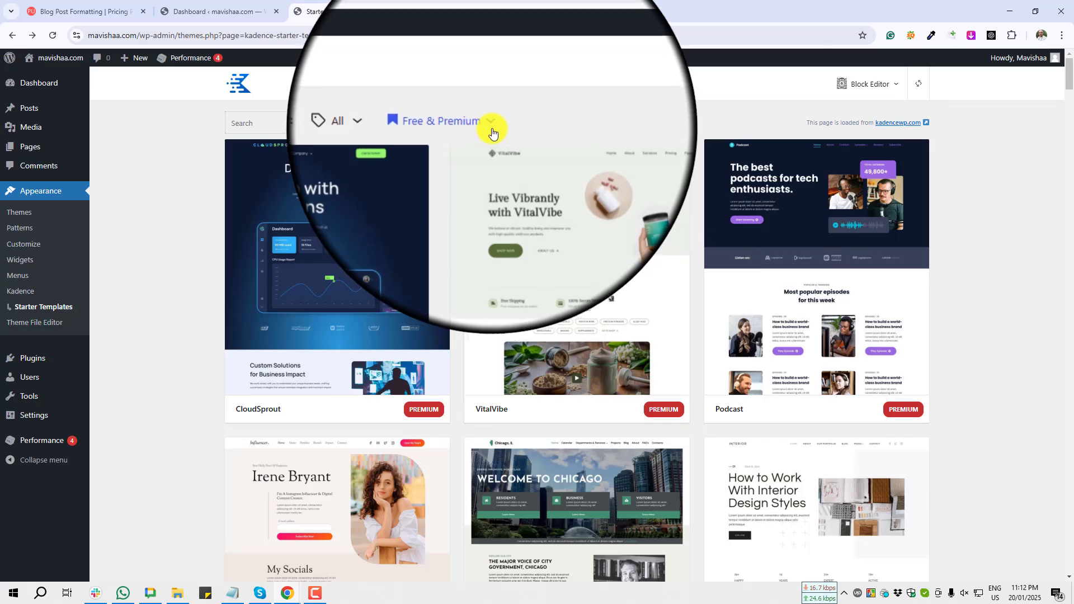
key("Print")
left_click_drag(417, 104, 511, 139)
key("ctrl+c")
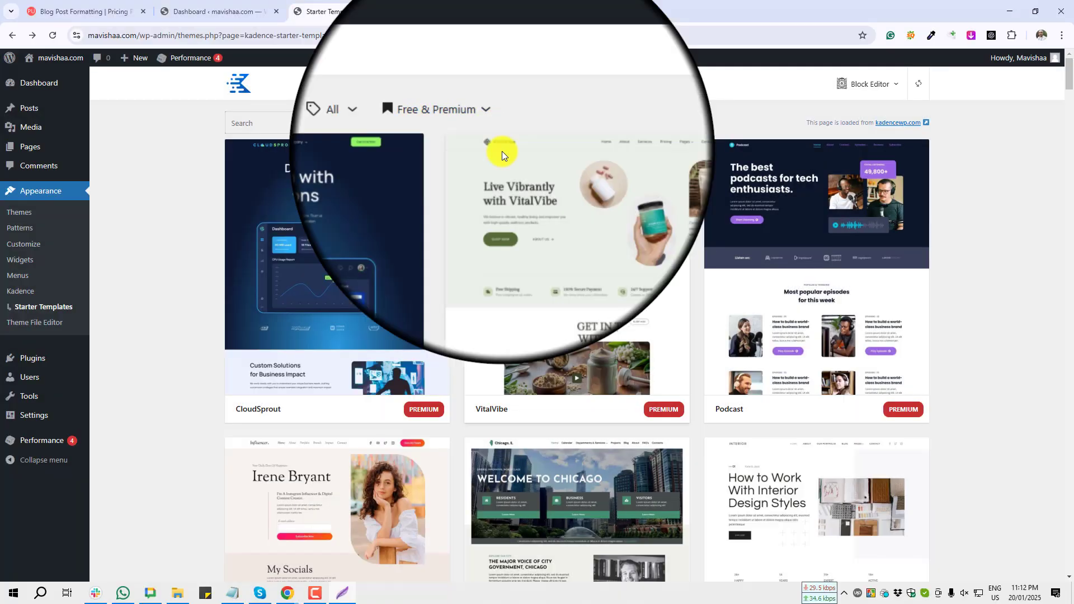
- Filter the starter template gallery to Free Only
left_click(491, 125)
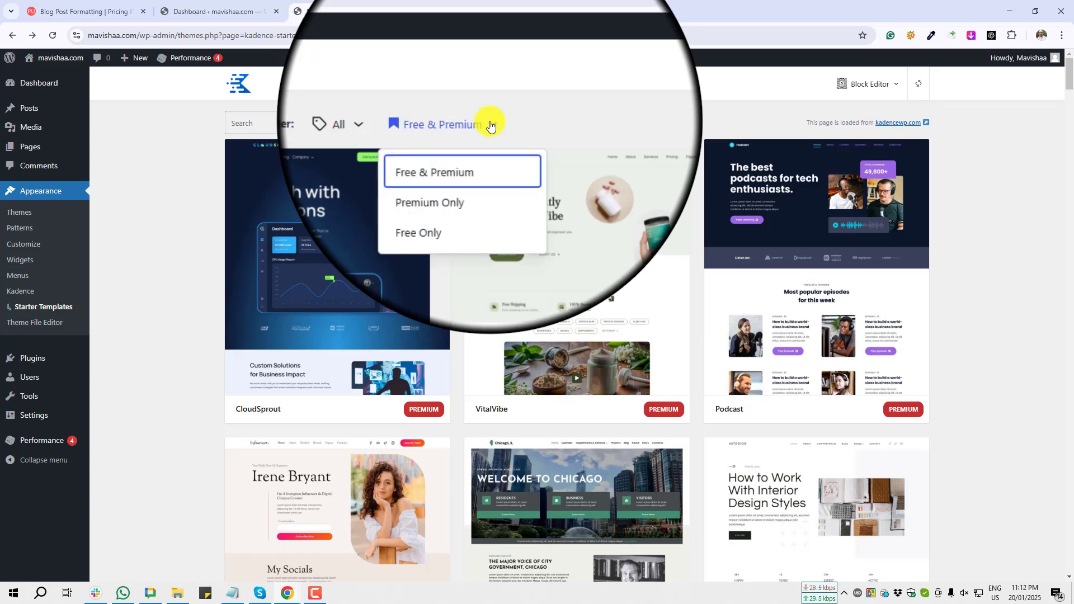
key("Print")
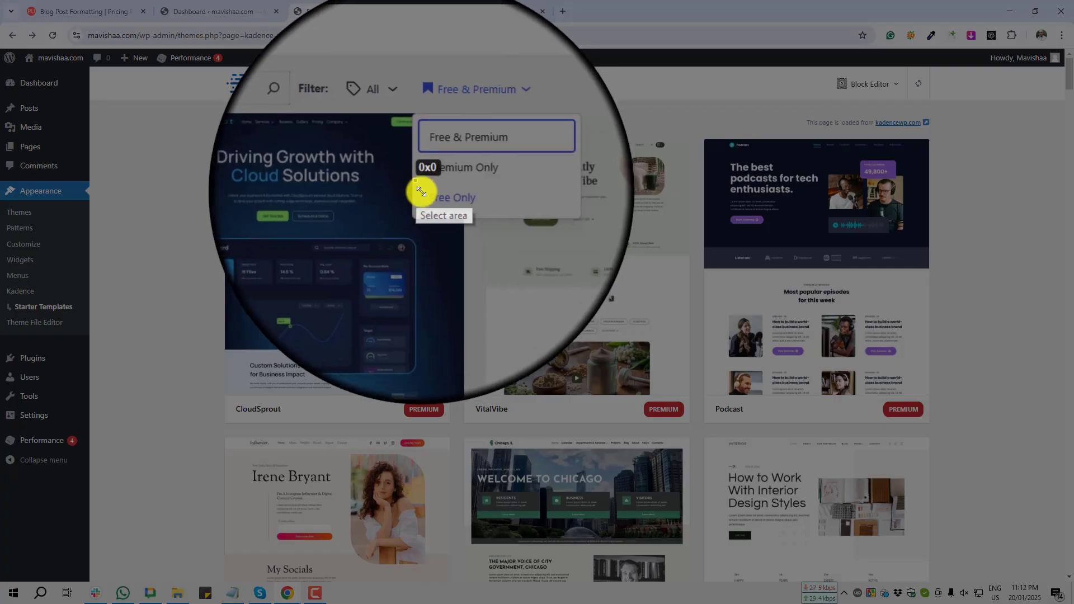
left_click_drag(421, 191, 480, 204)
key("ctrl+c")
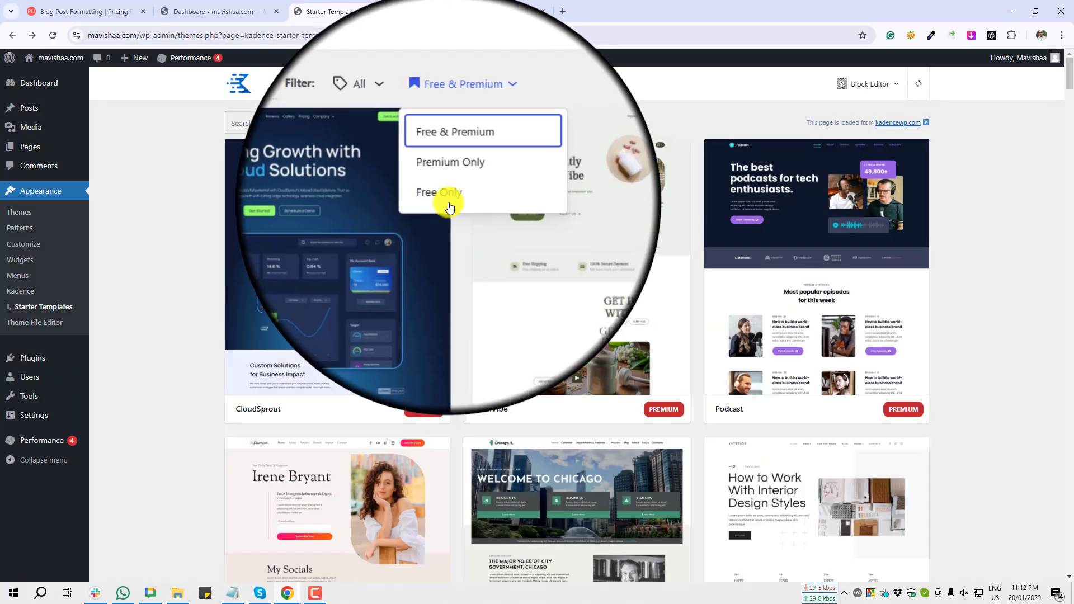
left_click(442, 197)
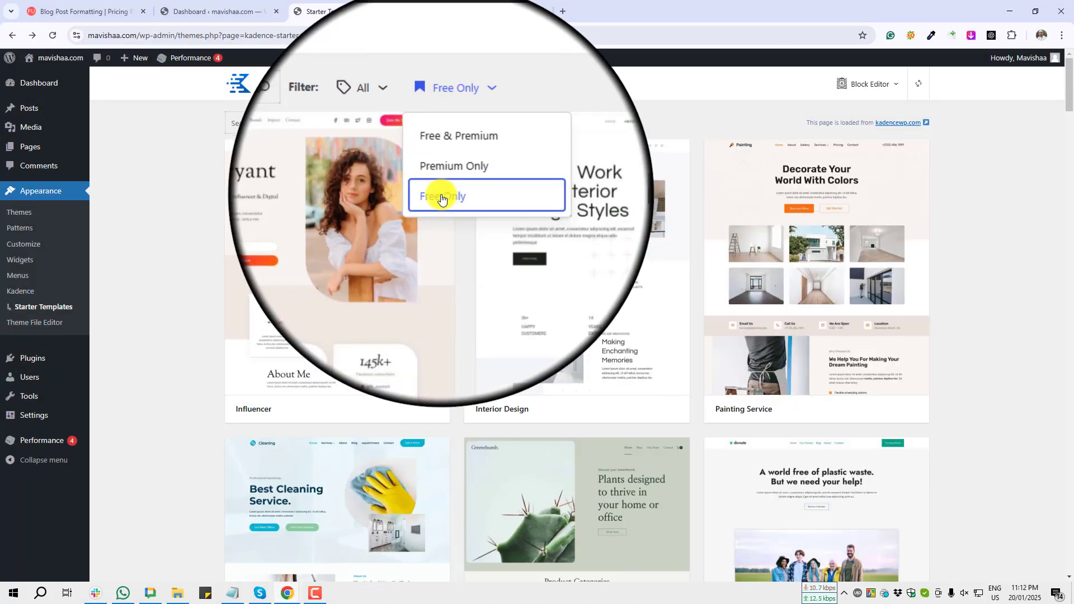
- Browse the free starter templates through the gallery down to the Web Agency and Real Estate designs
scroll(576, 369, "down", 10)
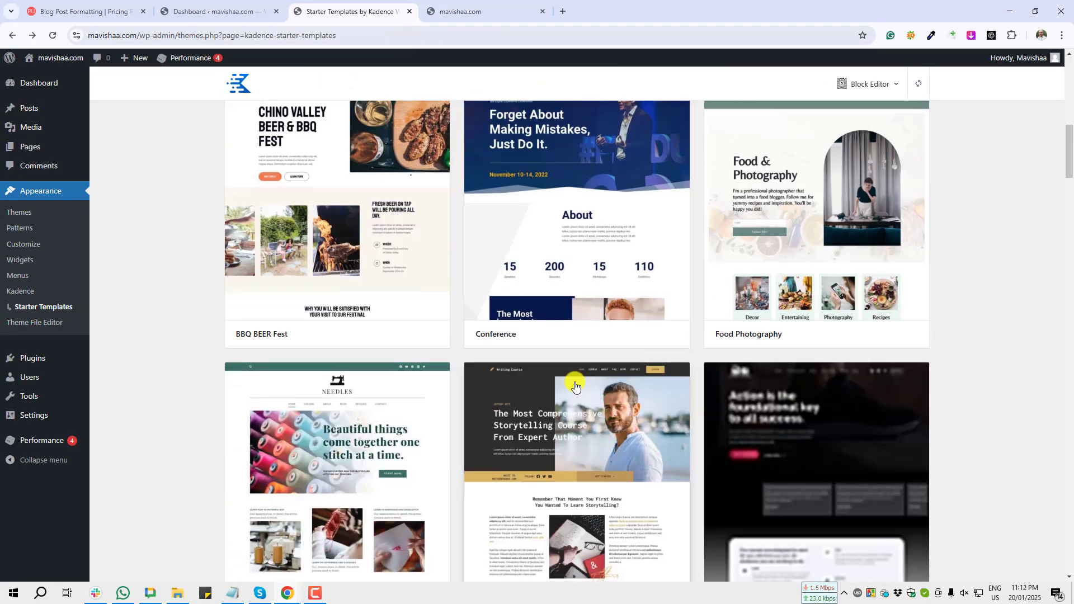
scroll(576, 387, "down", 10)
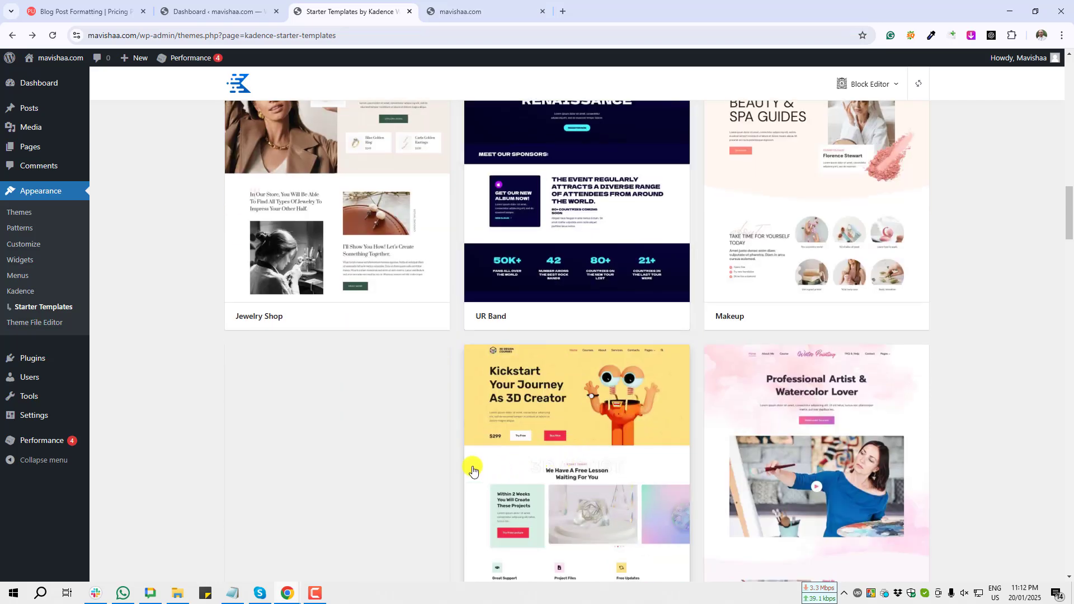
scroll(473, 470, "down", 10)
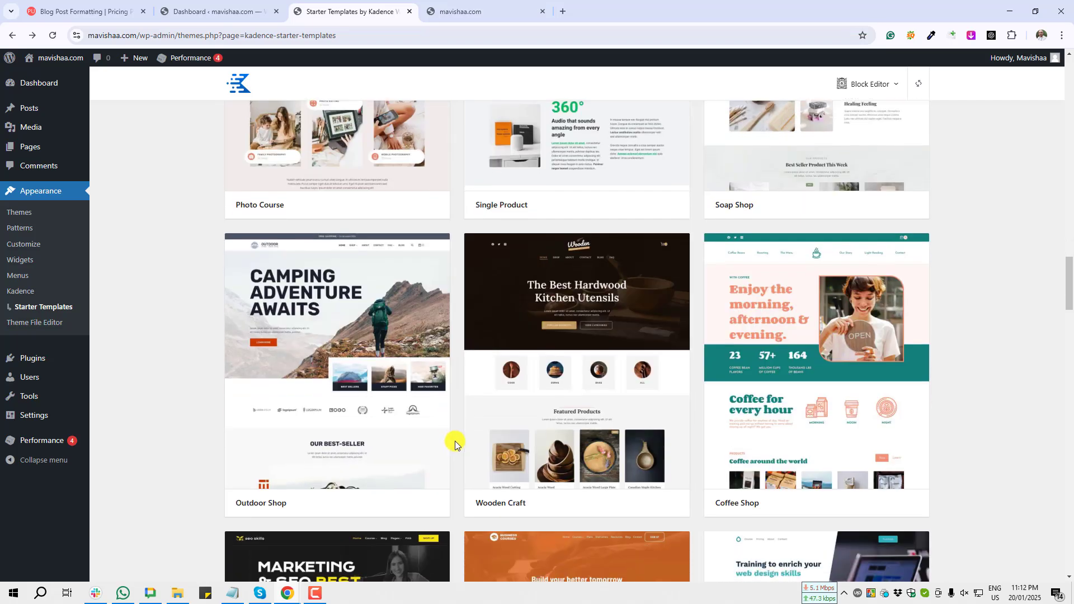
scroll(455, 441, "down", 4)
scroll(315, 336, "up", 20)
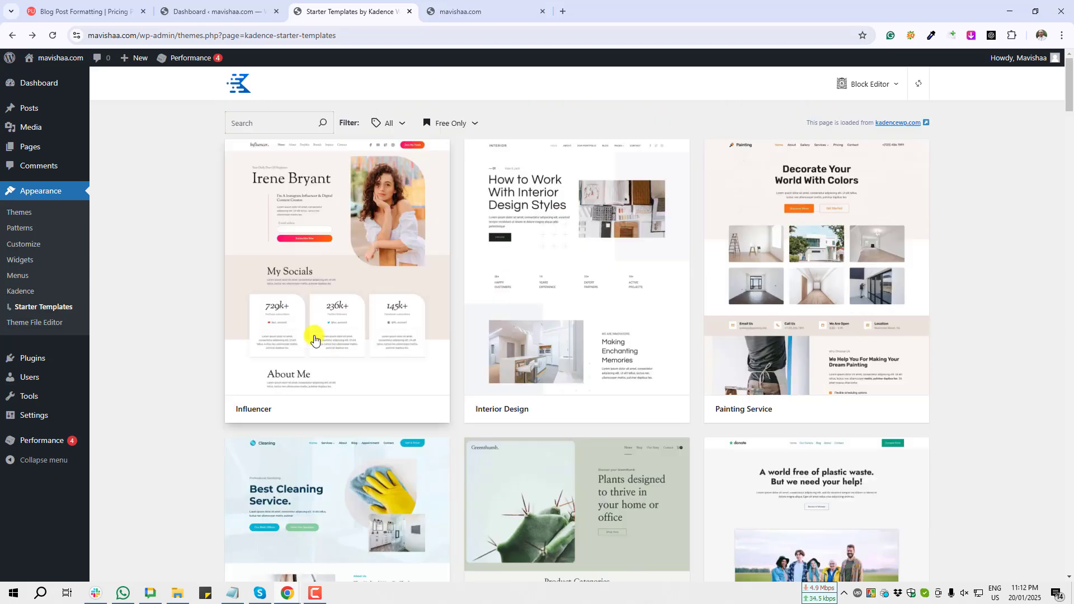
scroll(951, 381, "down", 4)
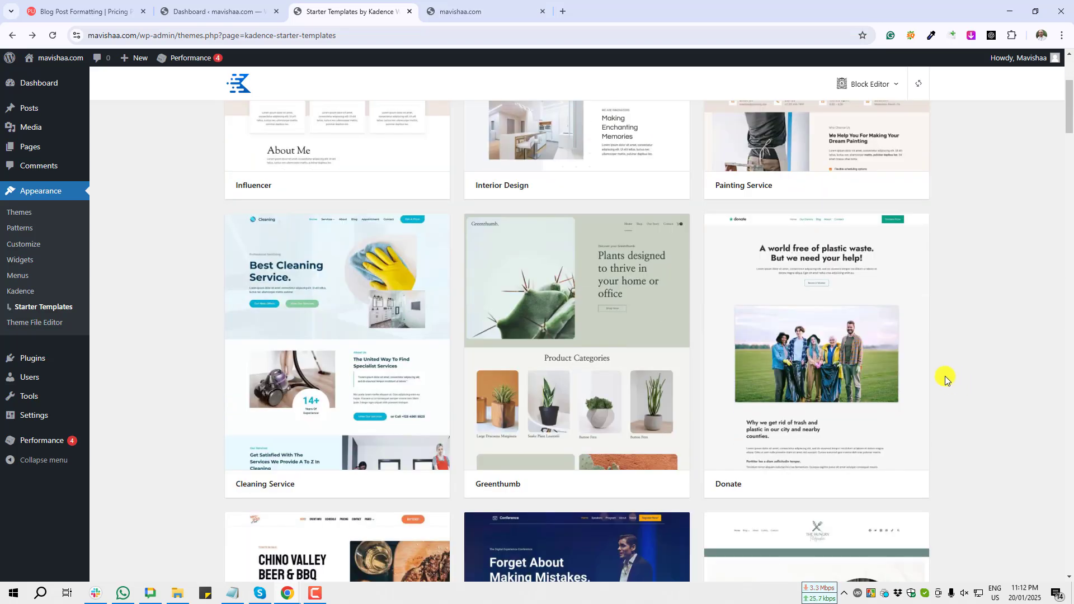
scroll(211, 443, "down", 7)
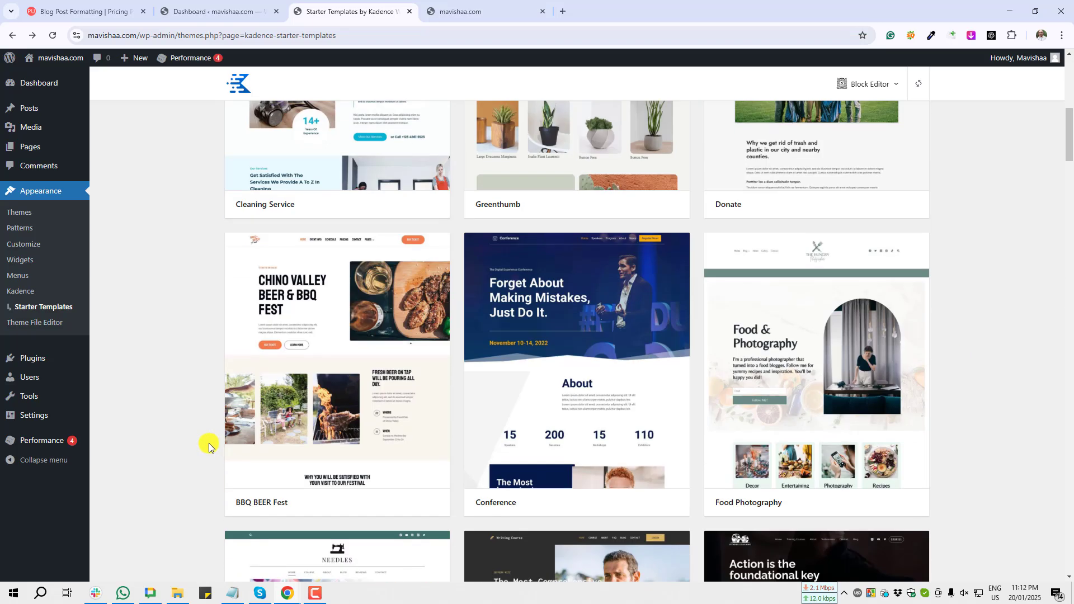
scroll(205, 439, "down", 14)
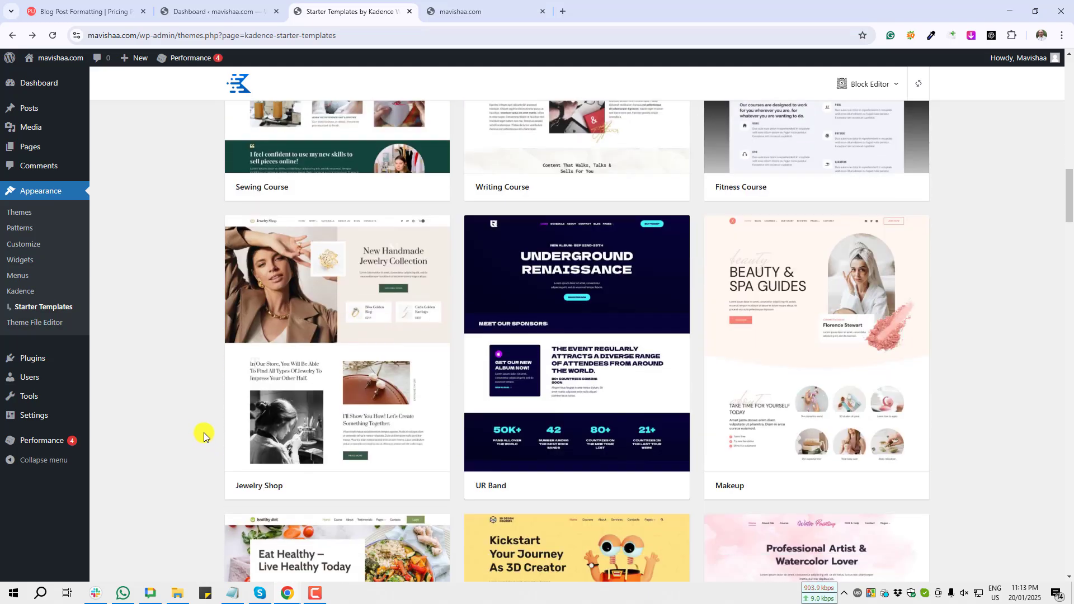
scroll(204, 433, "down", 9)
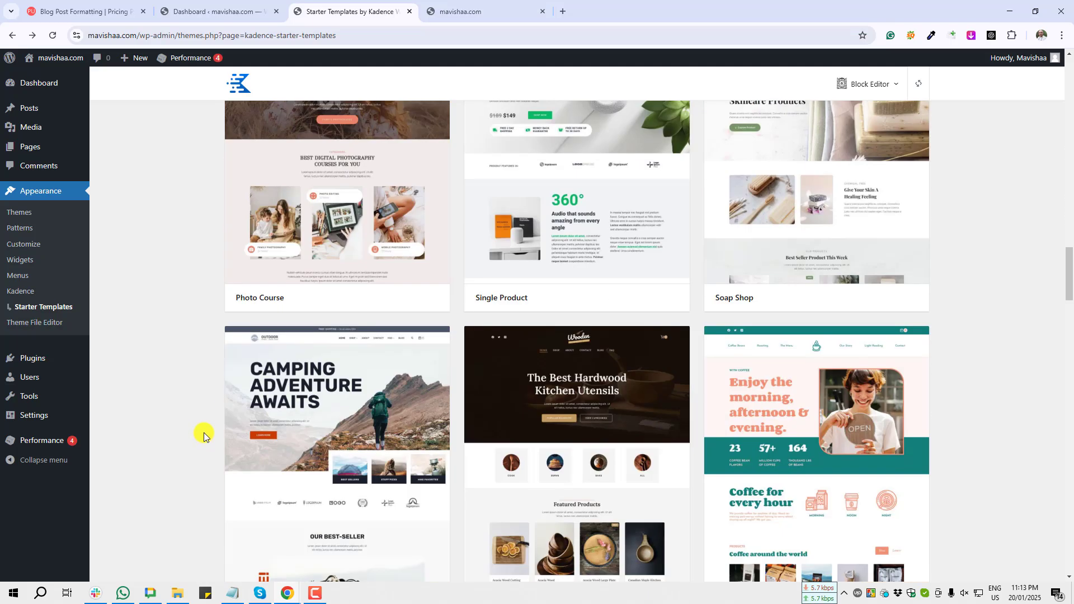
scroll(205, 434, "down", 11)
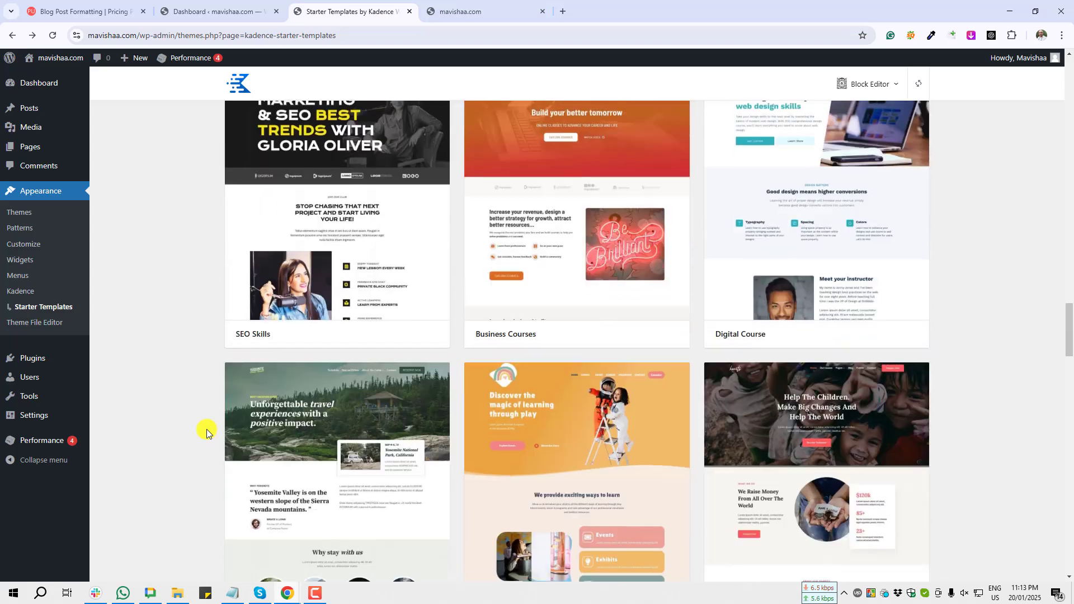
scroll(206, 429, "down", 10)
scroll(206, 429, "down", 5)
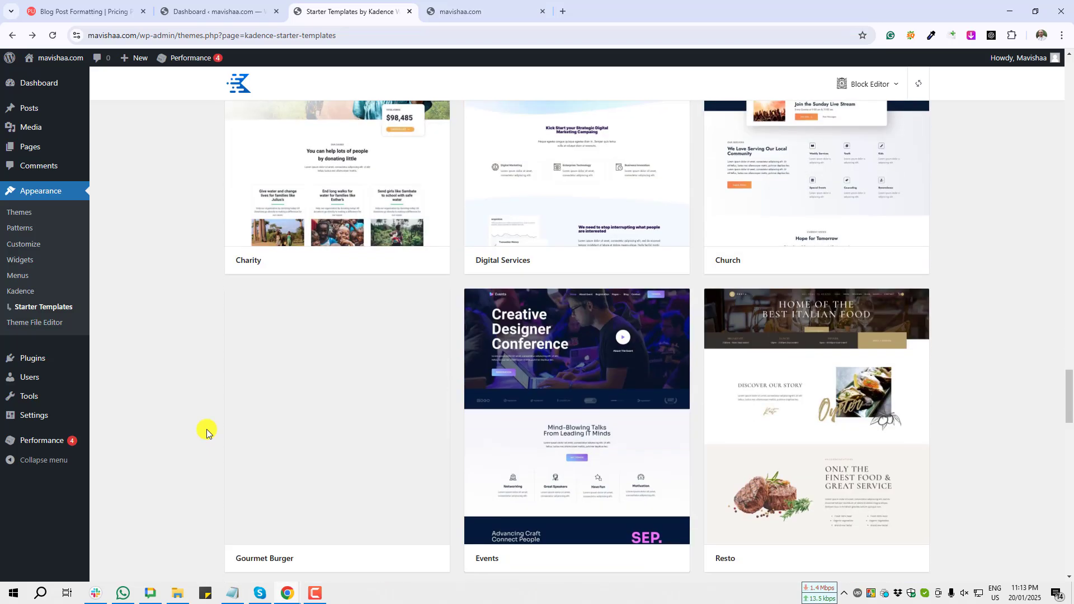
scroll(209, 428, "down", 8)
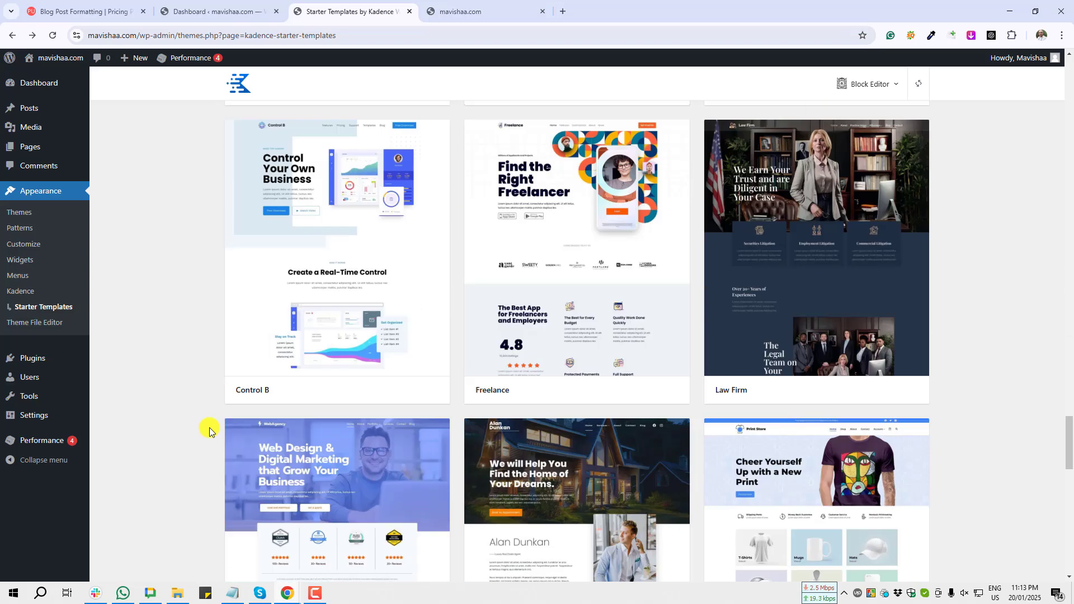
scroll(209, 429, "down", 3)
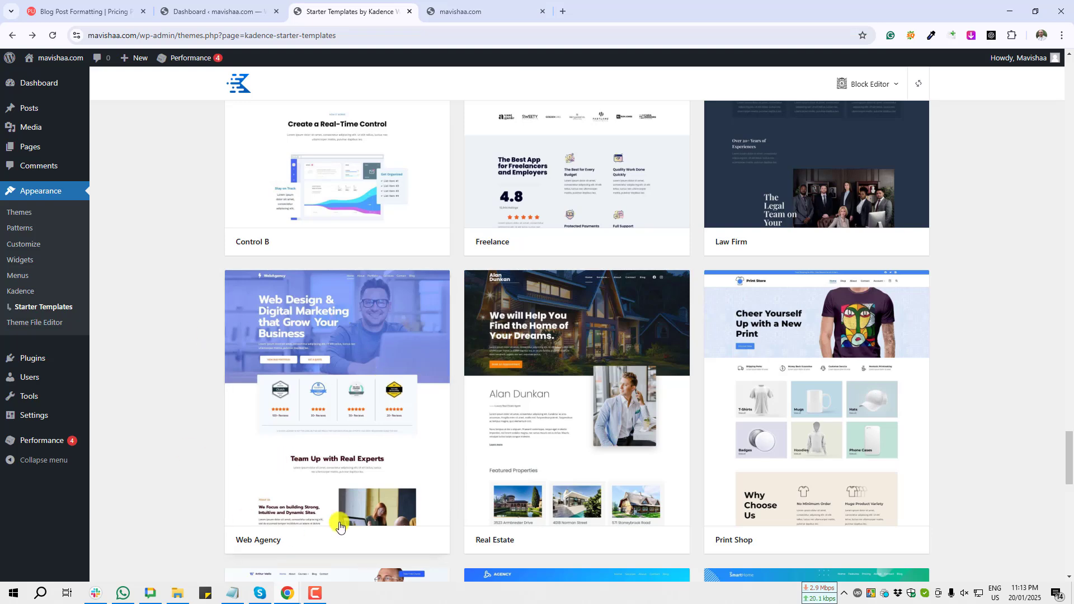
left_click(250, 274)
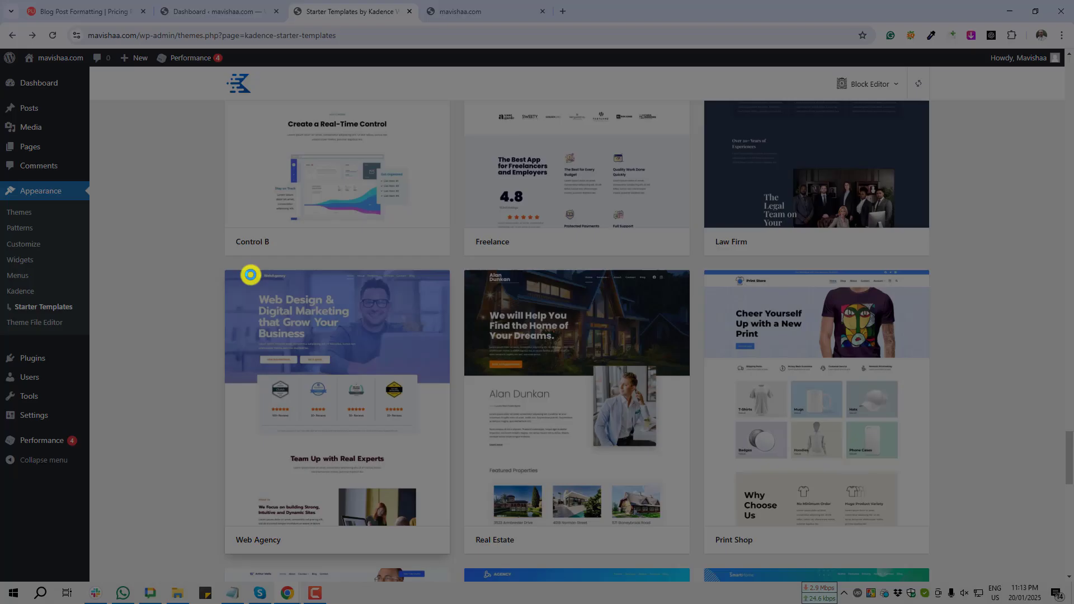
left_click_drag(211, 260, 458, 558)
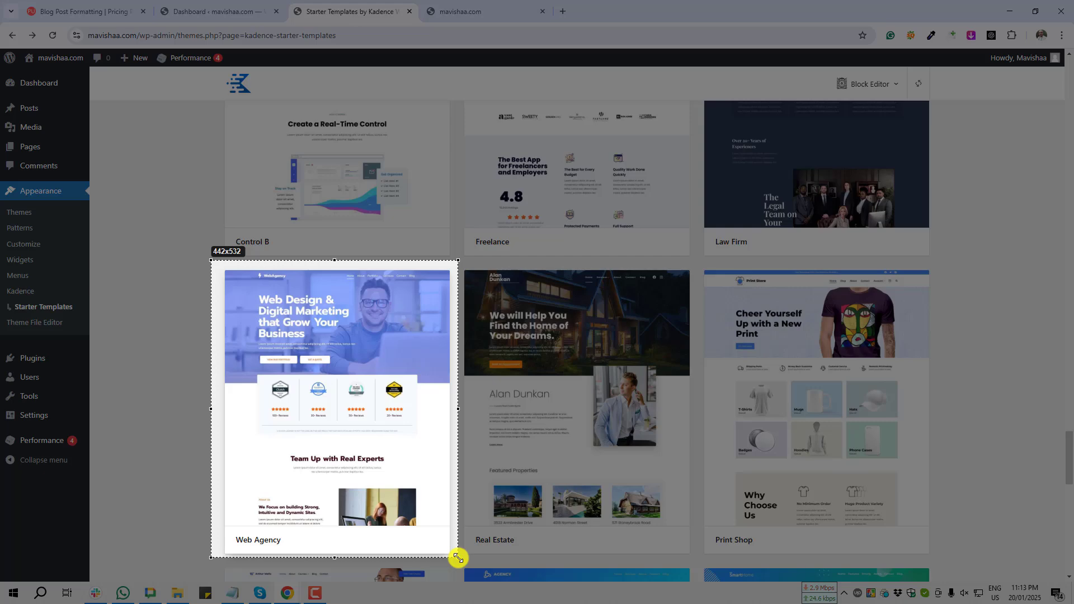
left_click(451, 571)
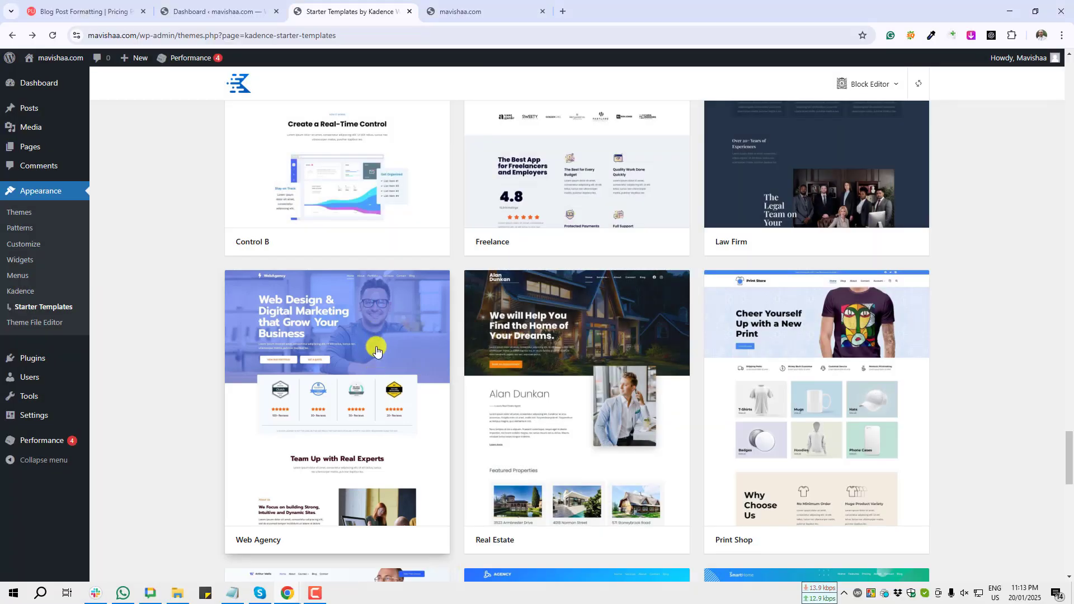
- Open the Web Agency starter template to begin its import setup
scroll(475, 407, "up", 3)
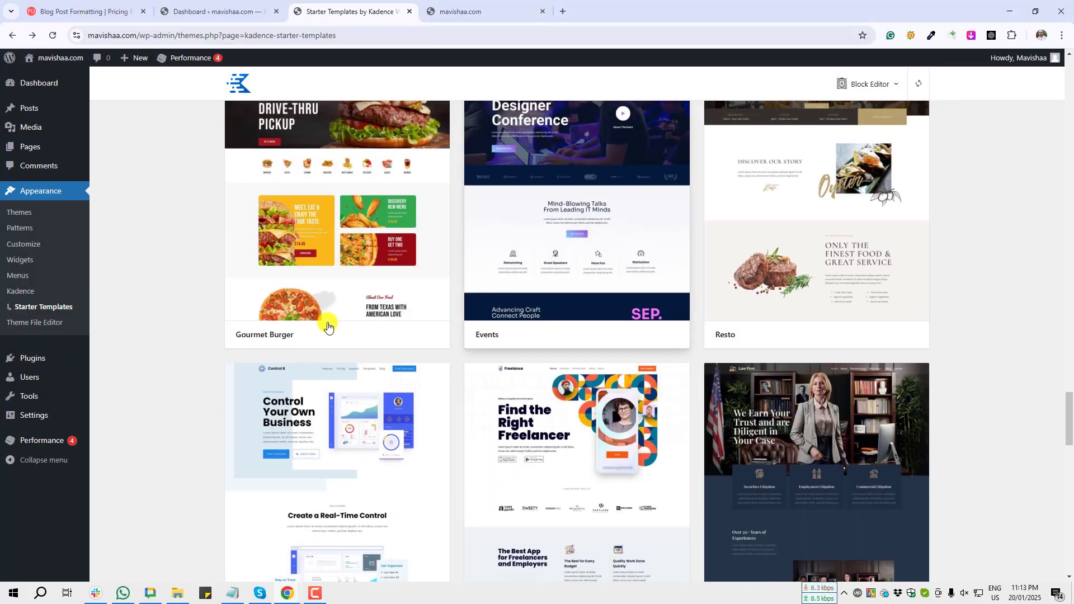
scroll(520, 312, "down", 7)
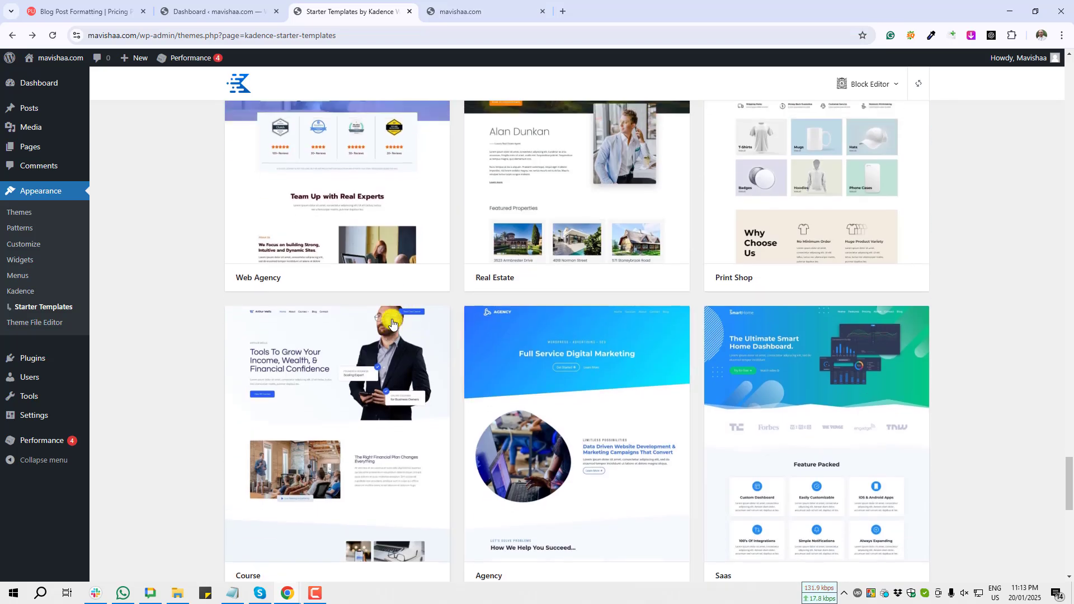
scroll(384, 312, "up", 4)
left_click(374, 324)
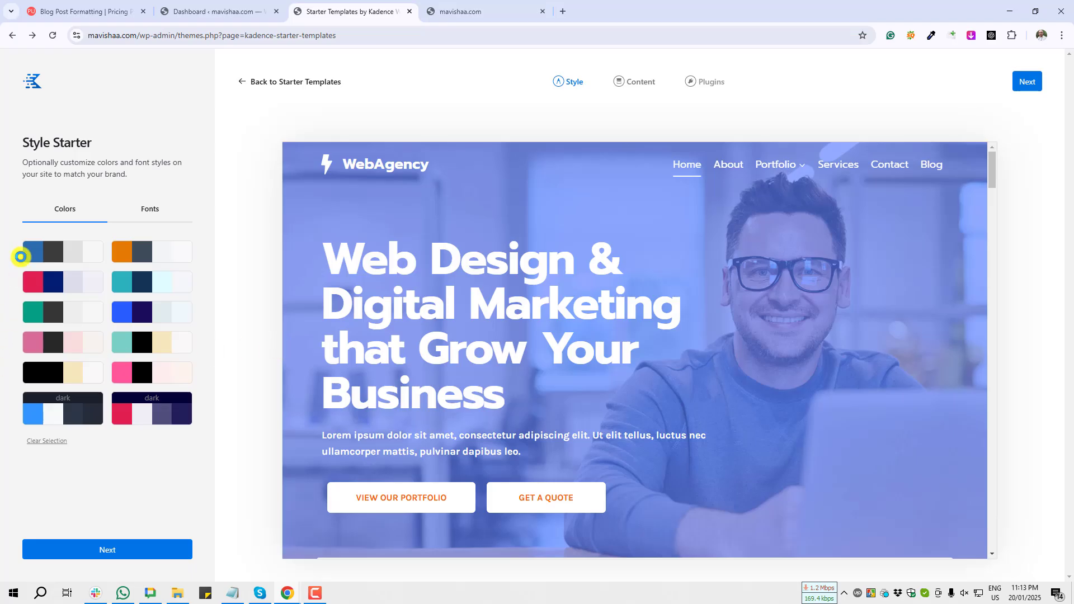
key("Print")
left_click_drag(14, 180, 207, 464)
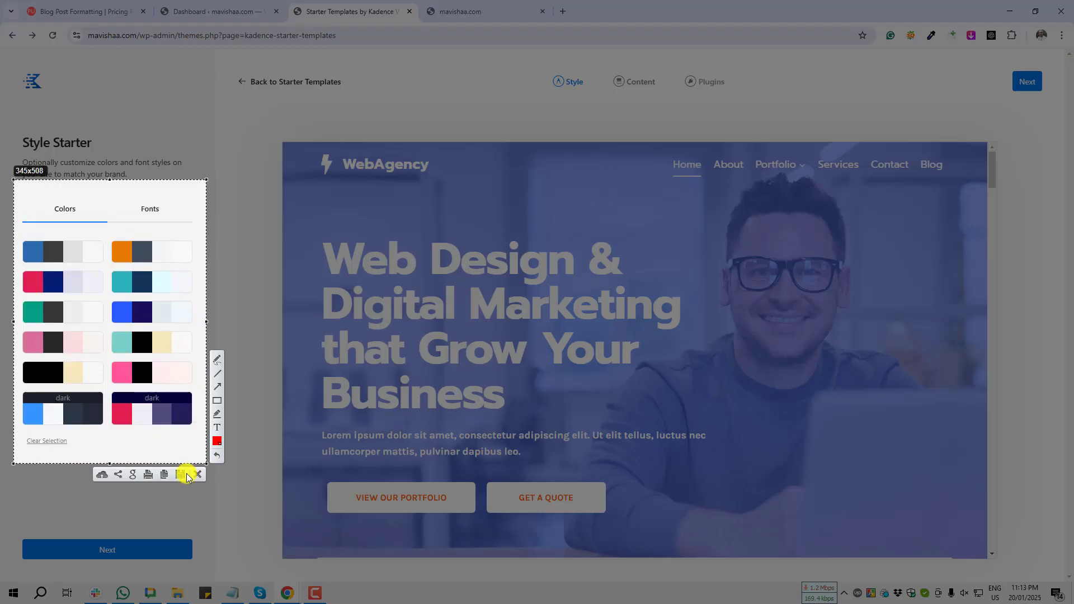
left_click(194, 474)
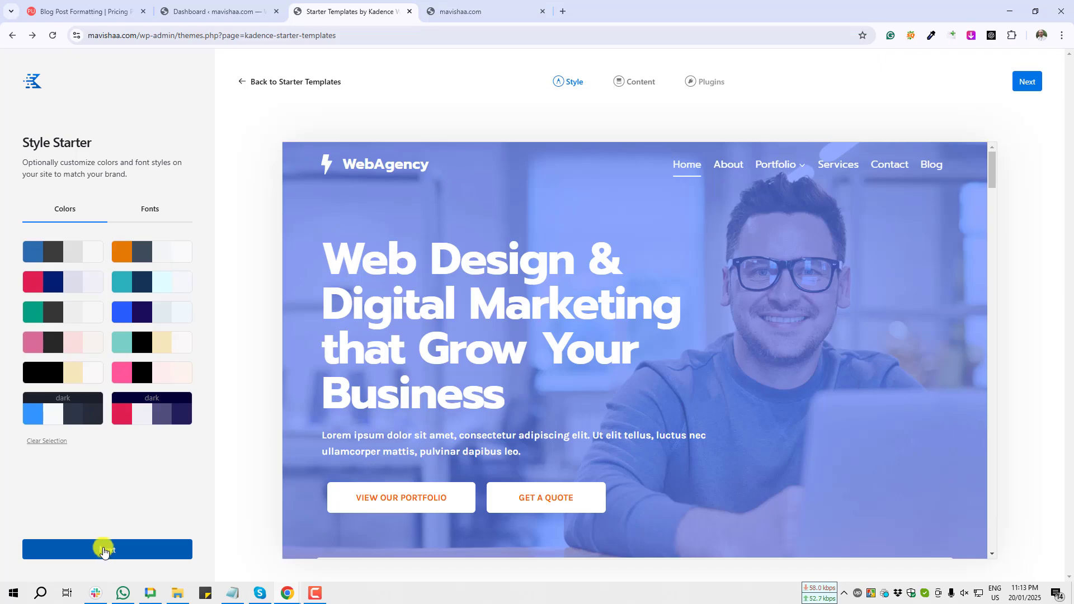
key("Print")
left_click_drag(8, 516, 202, 585)
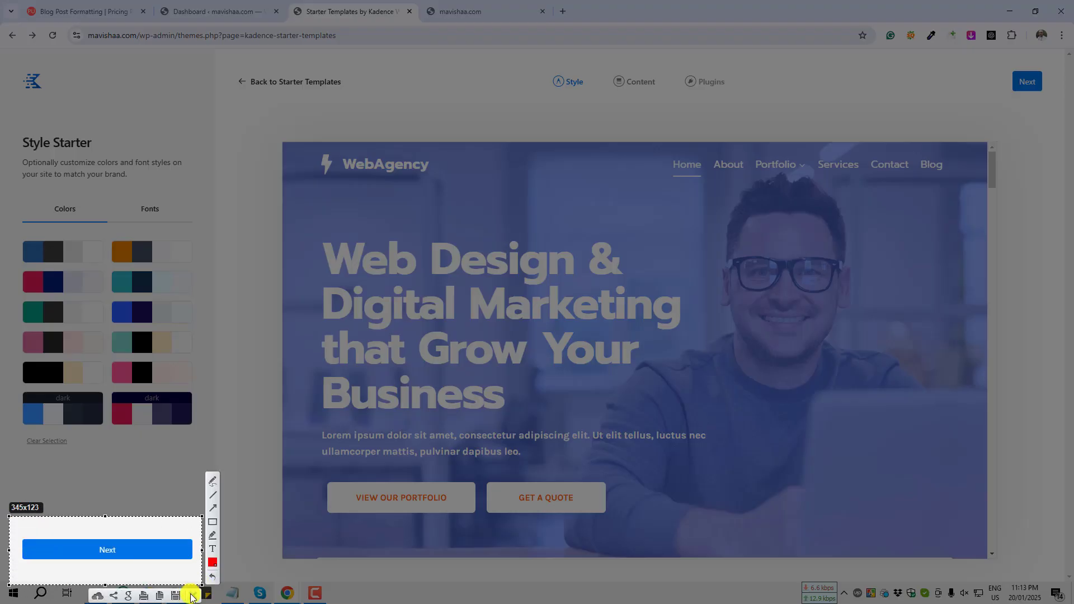
left_click(190, 597)
key("Print")
left_click_drag(1018, 82, 1055, 107)
left_click(1048, 118)
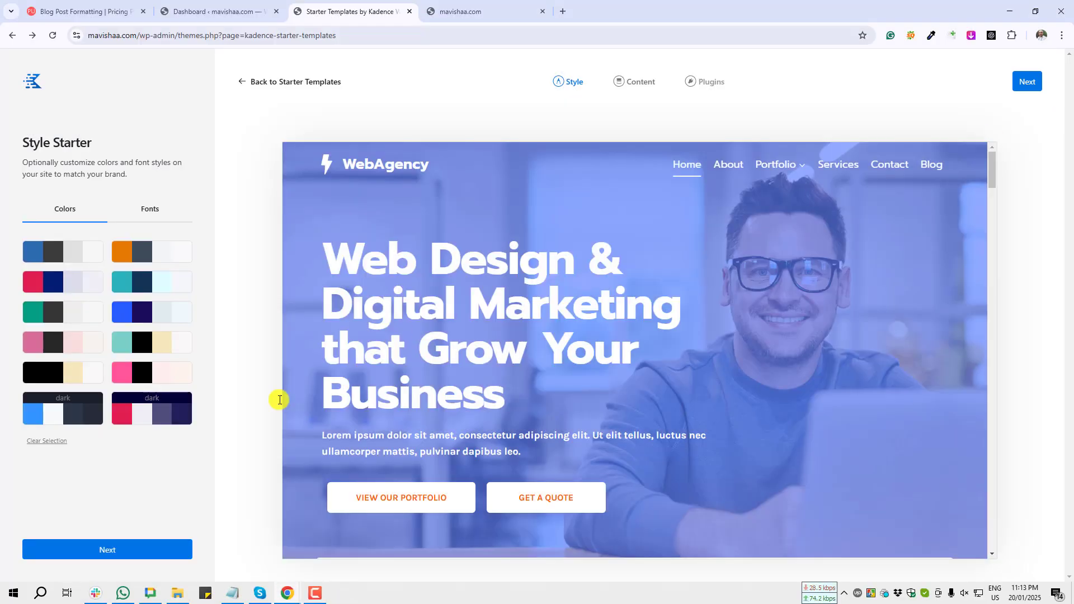
- Keep the template's default colors and fonts and continue to the Content stage
left_click(130, 551)
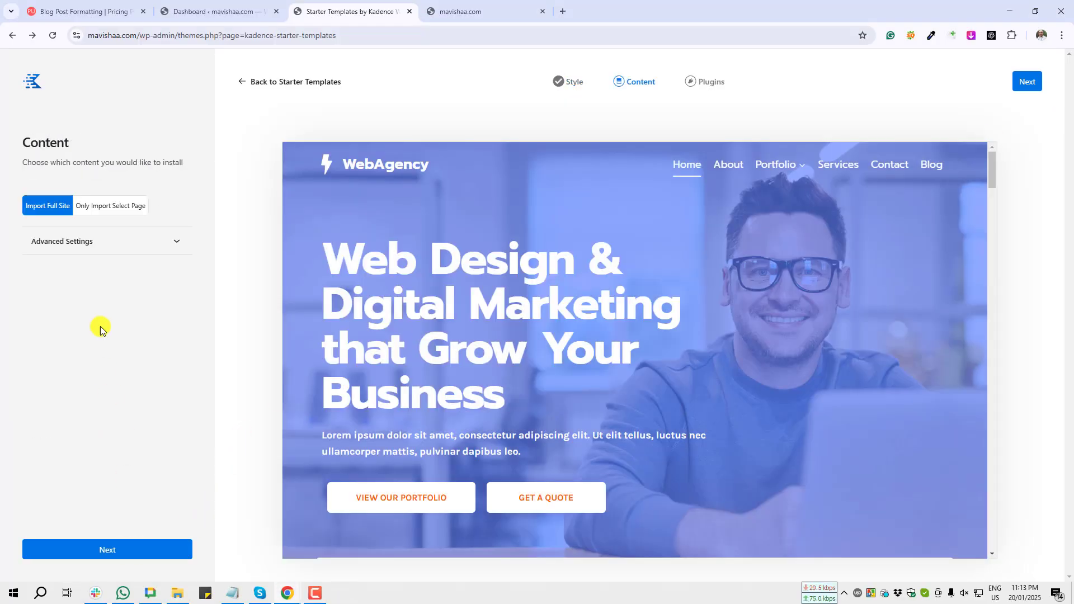
key("Print")
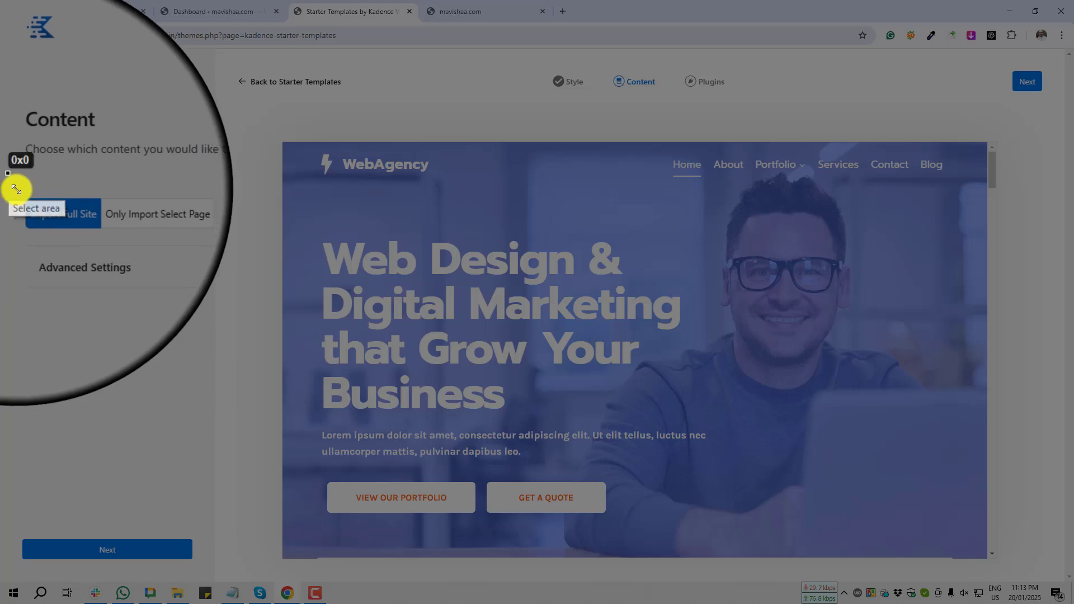
left_click_drag(12, 180, 158, 226)
left_click(101, 234)
key("Print")
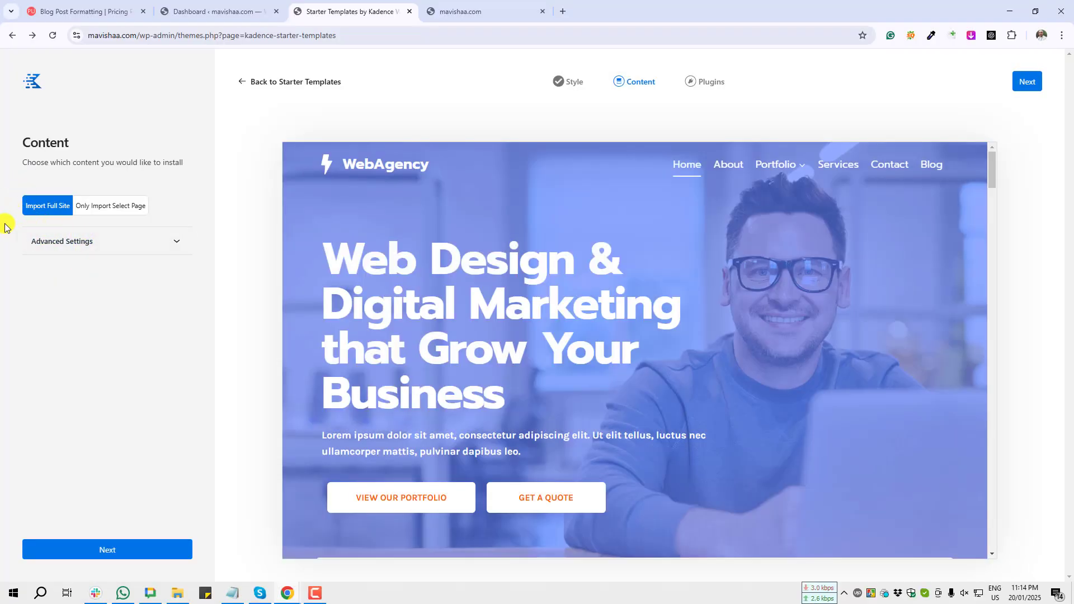
key("Print")
left_click_drag(4, 222, 200, 256)
left_click(196, 269)
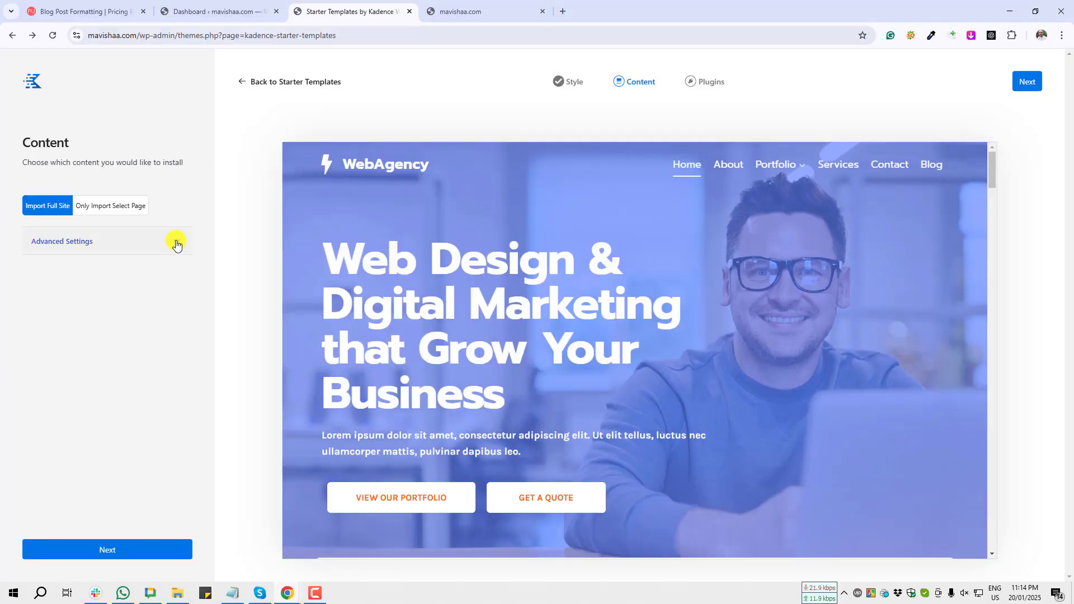
- Expand the advanced import settings, keep Import Customizer Settings and Import Widgets enabled, and continue the full-site import to the Plugins stage
left_click(177, 245)
key("Print")
left_click_drag(34, 253, 151, 301)
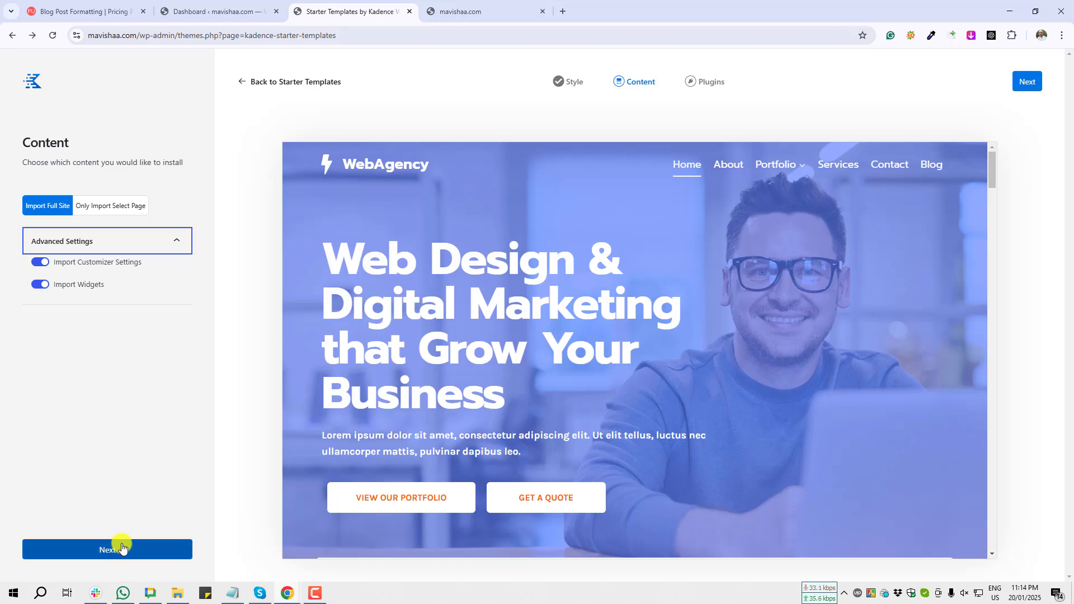
left_click(122, 547)
key("Print")
left_click_drag(237, 127, 450, 259)
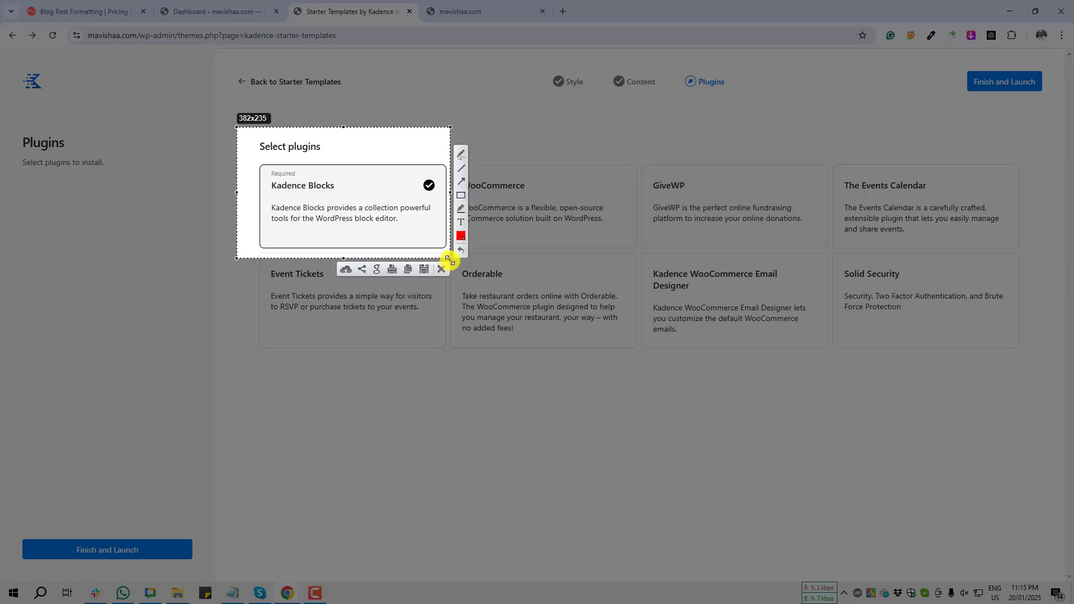
left_click(443, 270)
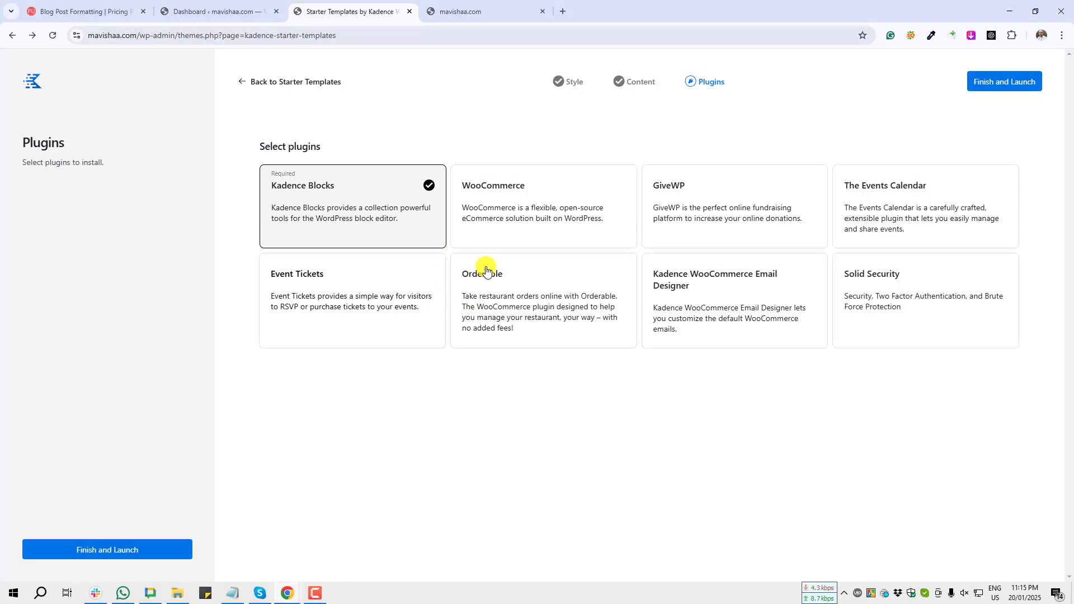
- Open the Add Plugins page in the other dashboard tab and search for "kadence"
left_click(206, 7)
left_click(31, 250)
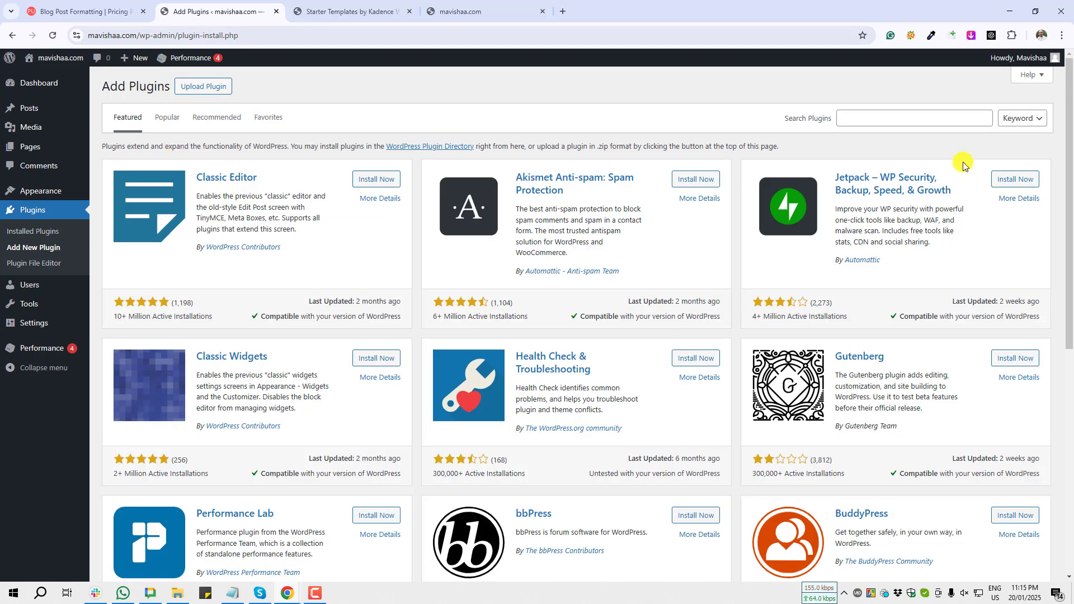
left_click(931, 122)
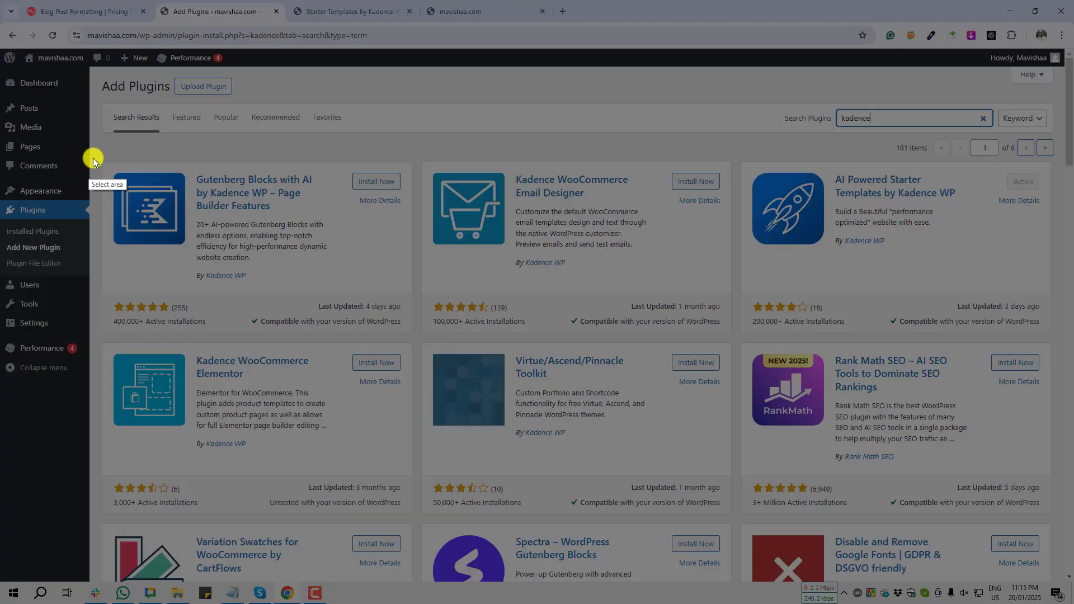
left_click_drag(95, 155, 413, 337)
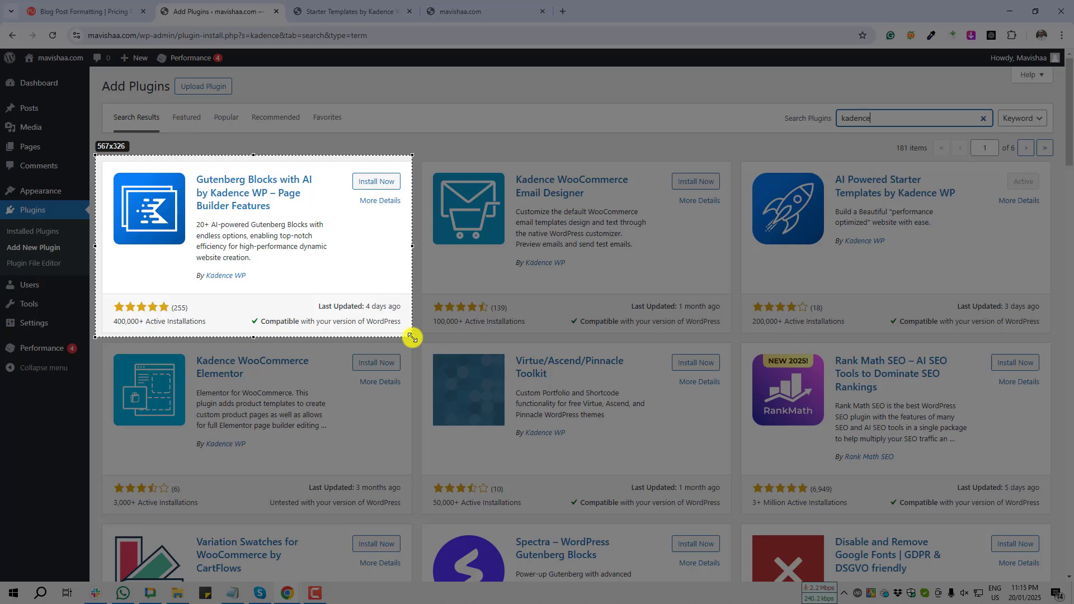
left_click_drag(413, 338, 413, 338)
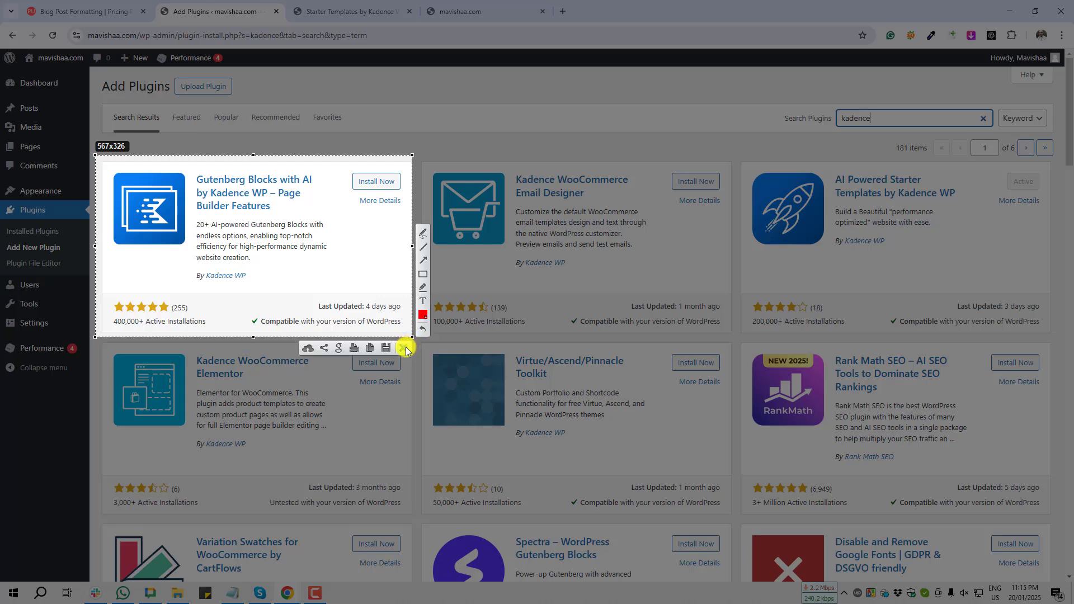
left_click(404, 348)
- Install and activate the Gutenberg Blocks with AI by Kadence WP plugin
left_click(373, 182)
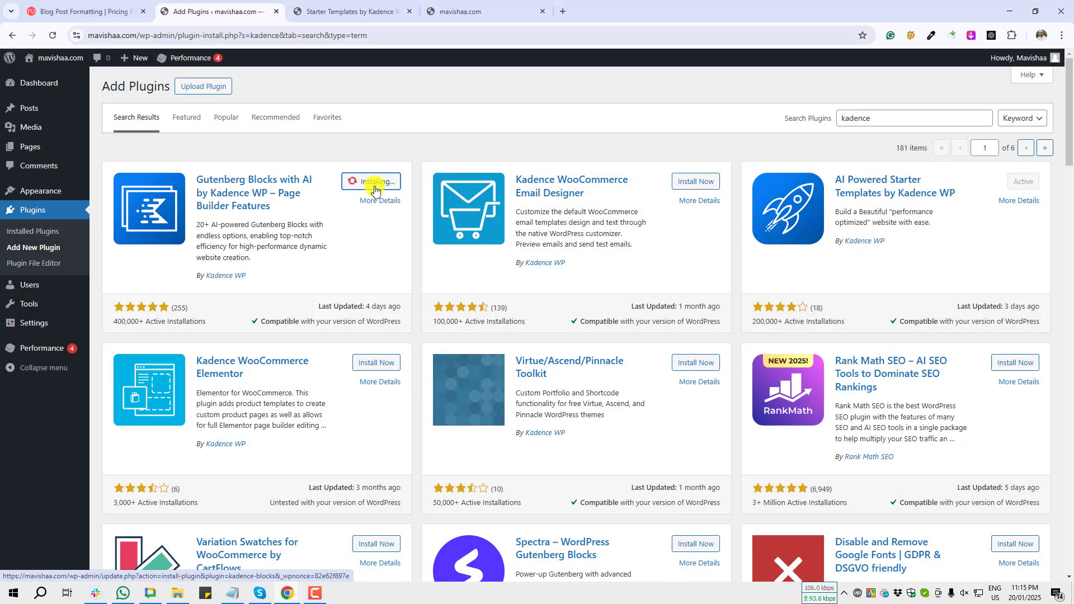
left_click(381, 184)
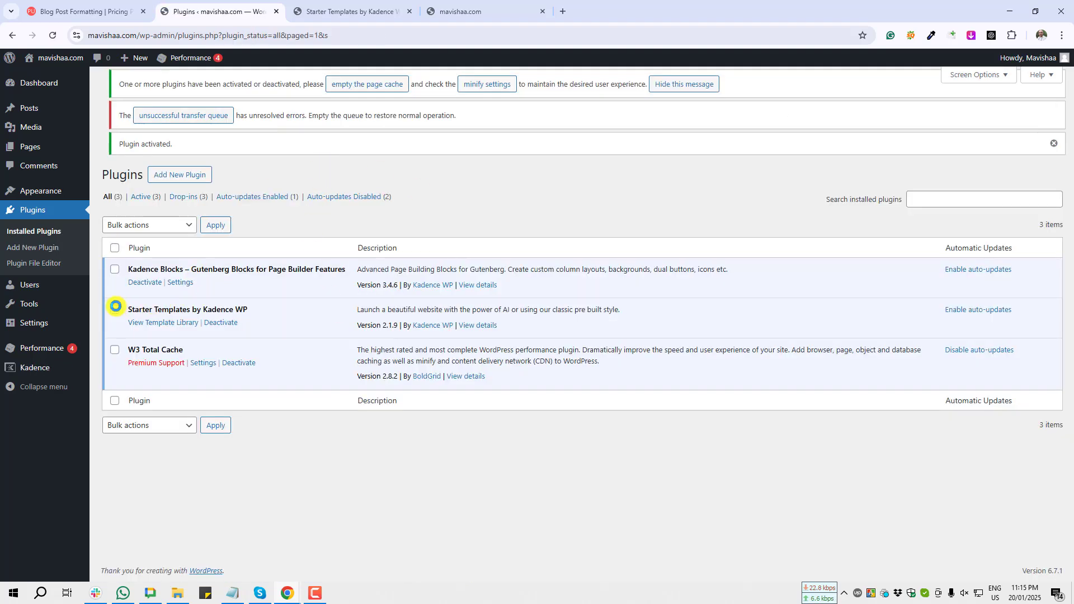
- Examine the Kadence Blocks entry in the installed plugins list
key("Print")
left_click_drag(98, 251, 366, 301)
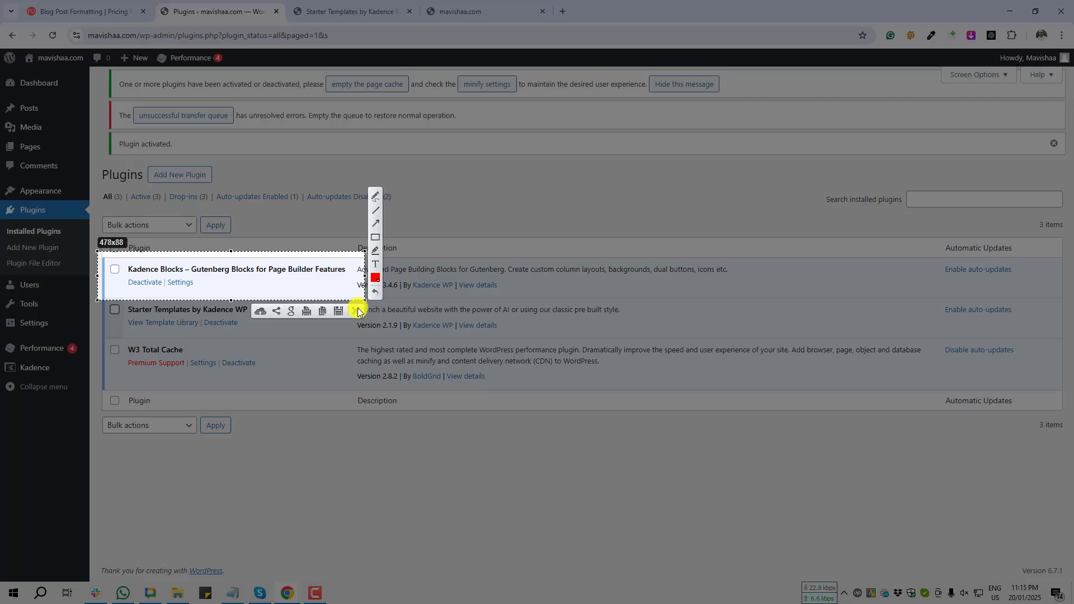
left_click(358, 312)
- Return to the starter template import's Plugins stage and check the required Kadence Blocks plugin's status
left_click(341, 11)
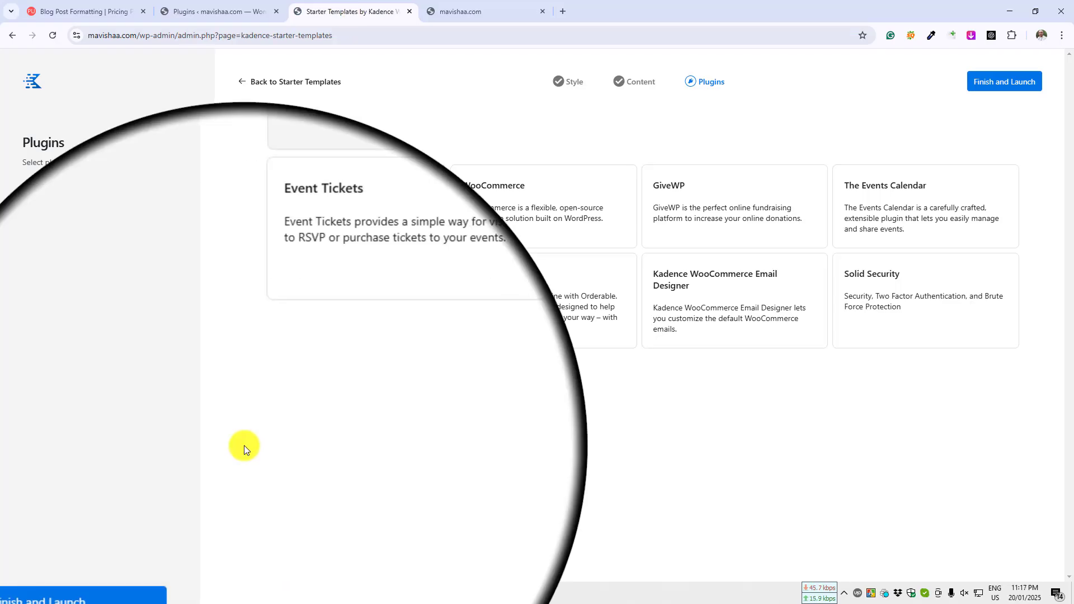
key("Print")
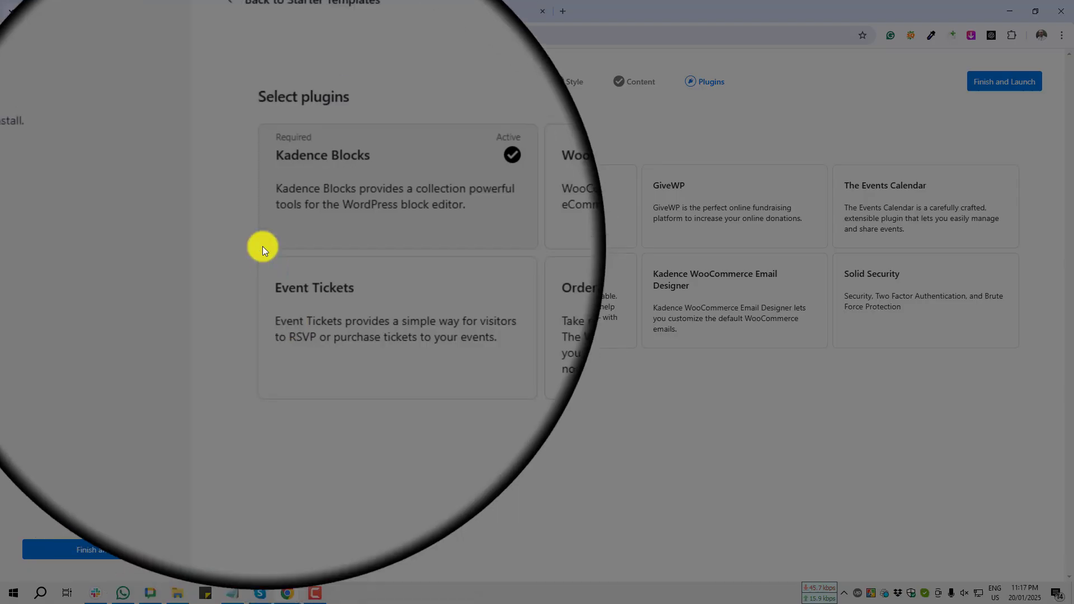
left_click_drag(242, 136, 456, 257)
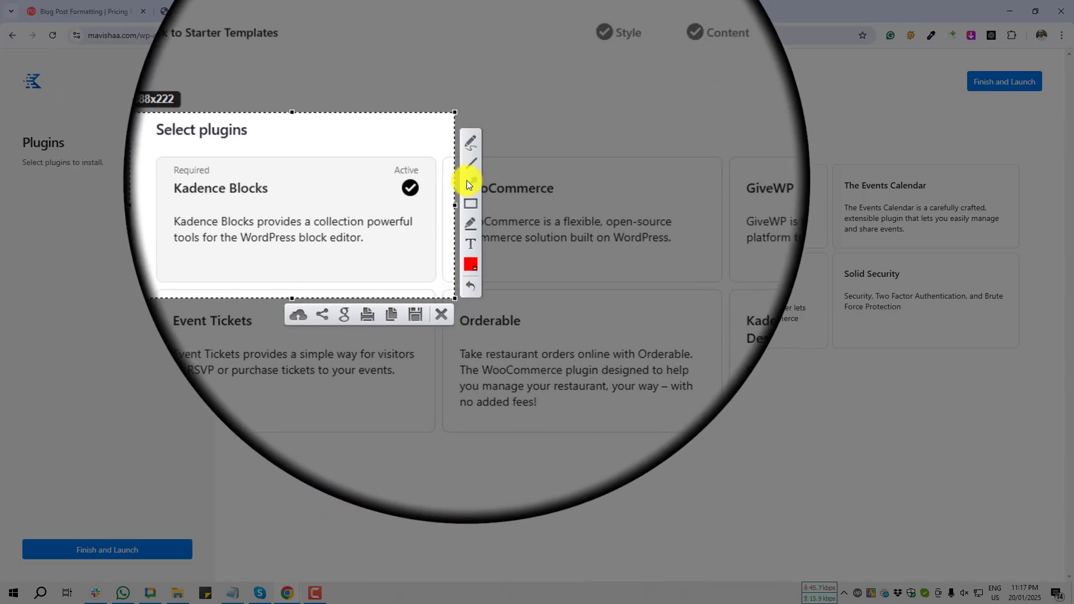
left_click_drag(452, 106, 431, 168)
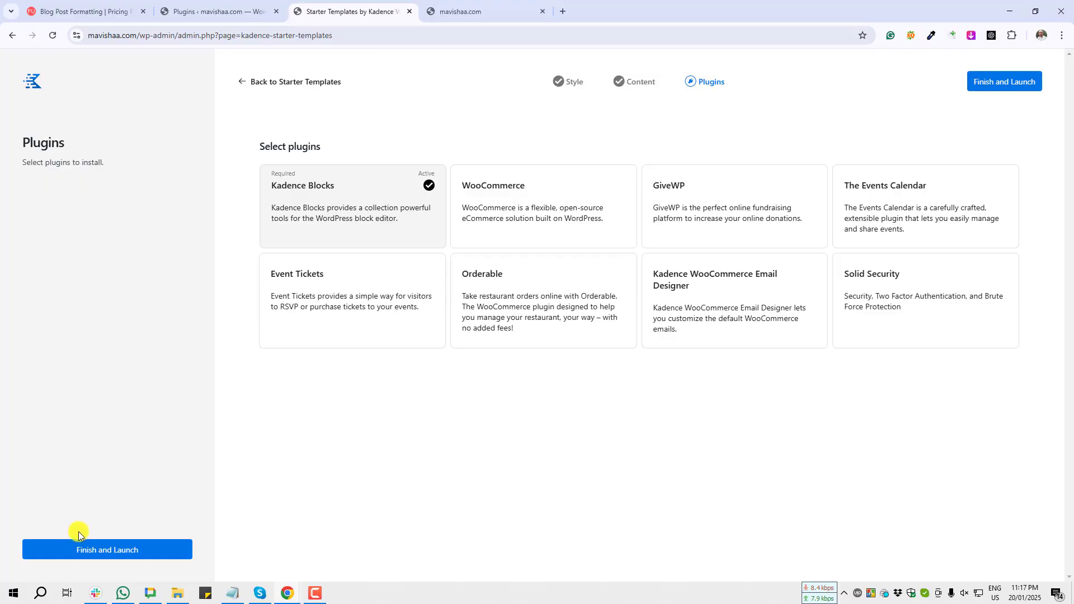
- Finish and launch the Web Agency template setup, confirming the import that overrides theme settings and adds content
left_click(155, 553)
key("Print")
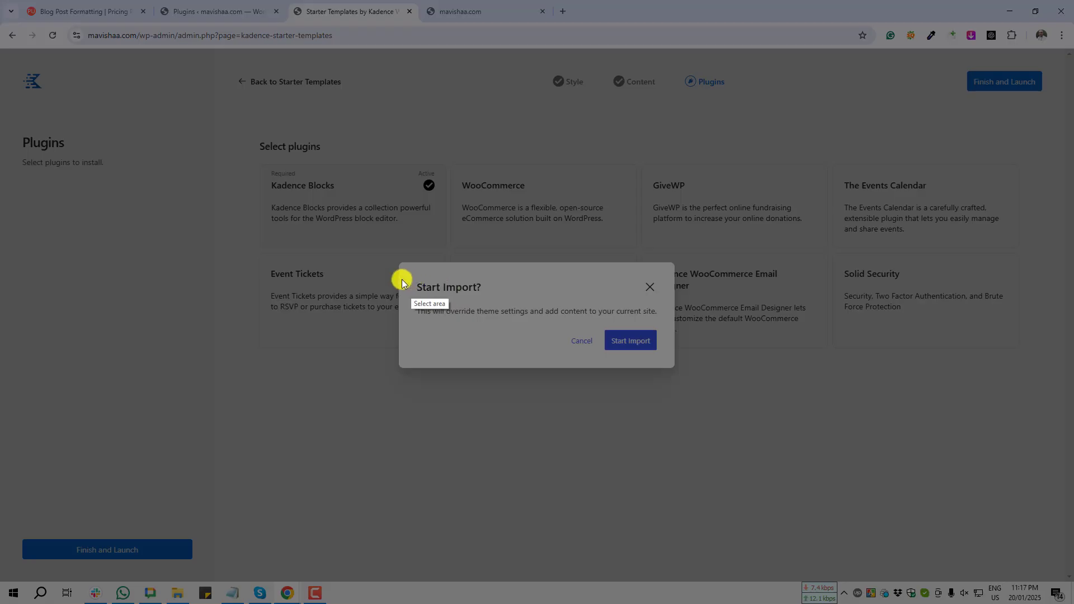
left_click_drag(386, 254, 690, 380)
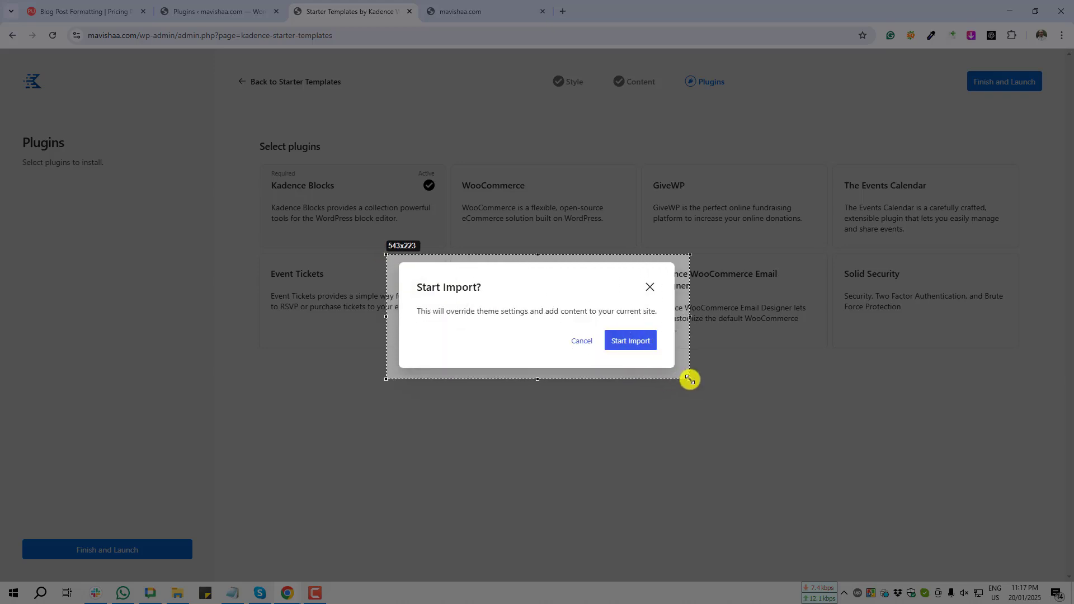
left_click(681, 386)
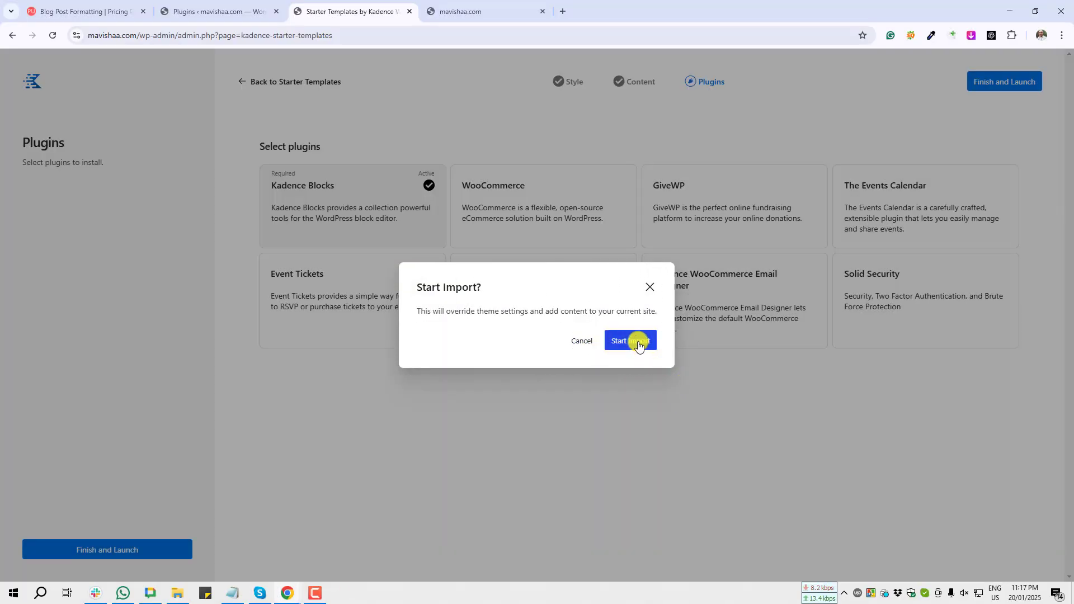
left_click(639, 343)
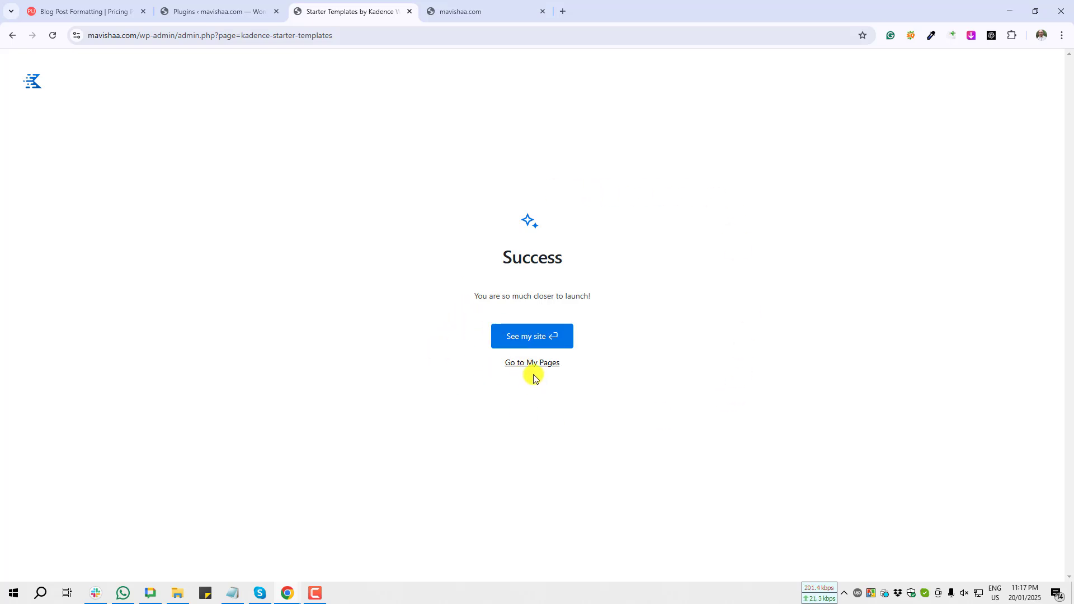
- Open the newly imported site, close the older mavishaa.com tab, and look over the homepage
left_click(529, 340)
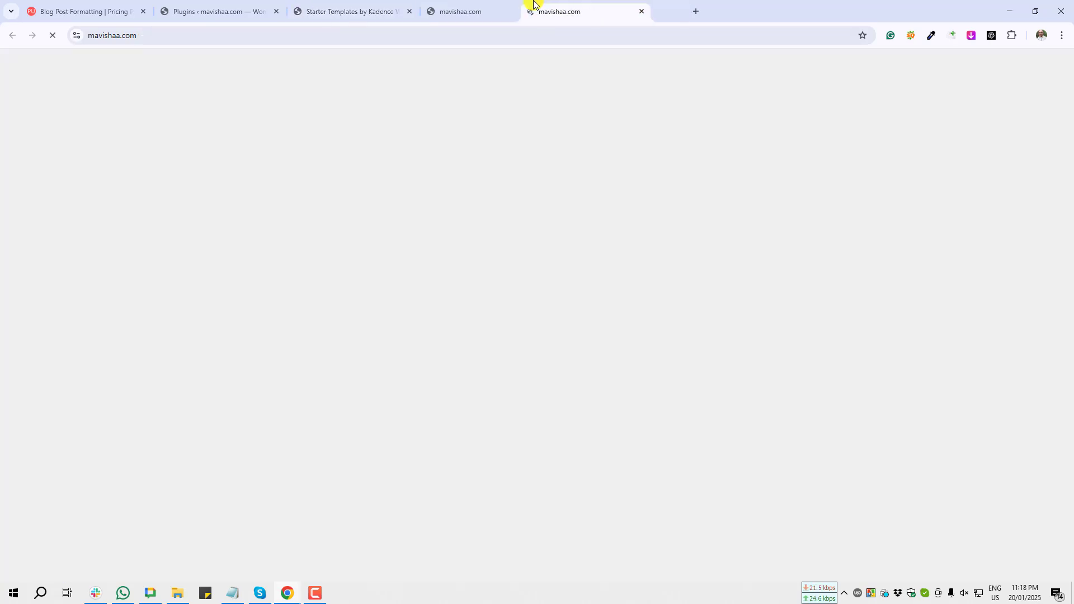
left_click(542, 11)
scroll(737, 330, "down", 9)
scroll(731, 395, "up", 10)
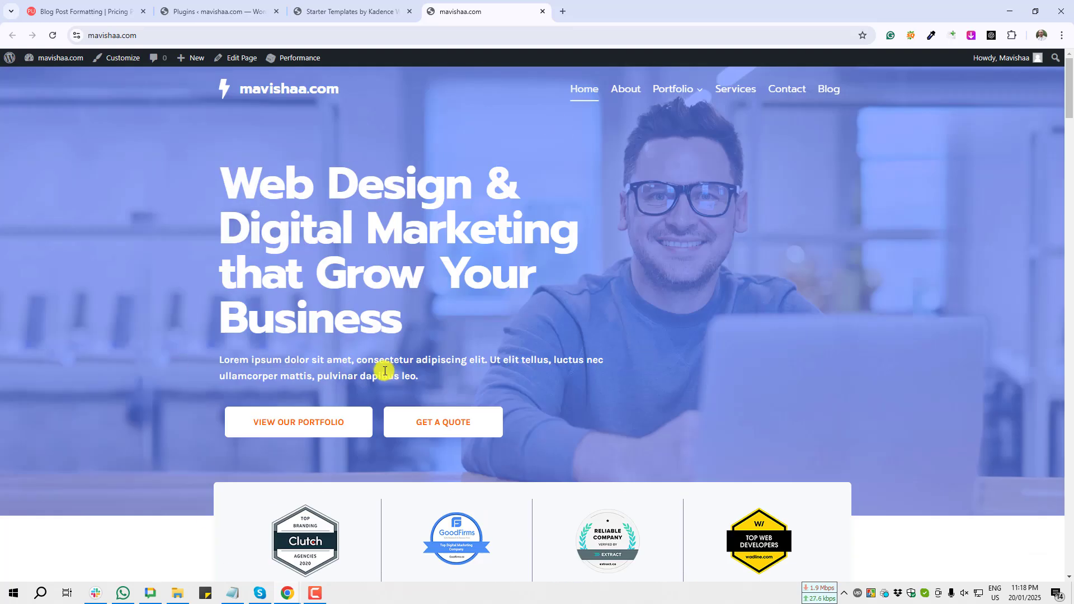
scroll(419, 372, "down", 15)
scroll(425, 387, "up", 15)
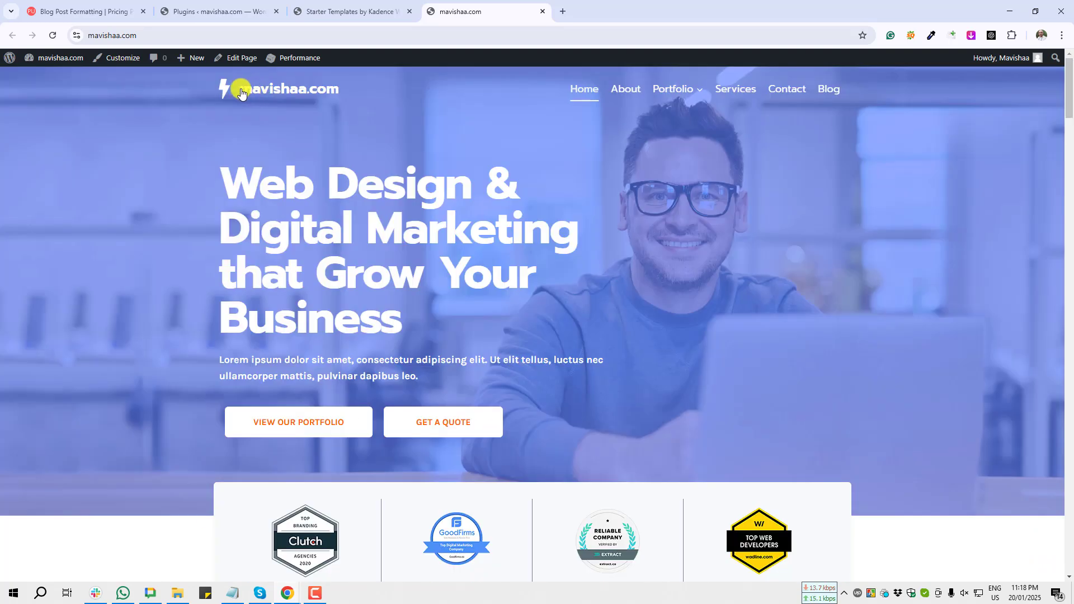
- Examine the imported homepage's header with logo and navigation, its content sections, and the footer
key("Print")
left_click_drag(182, 67, 873, 133)
left_click(864, 142)
scroll(749, 408, "down", 7)
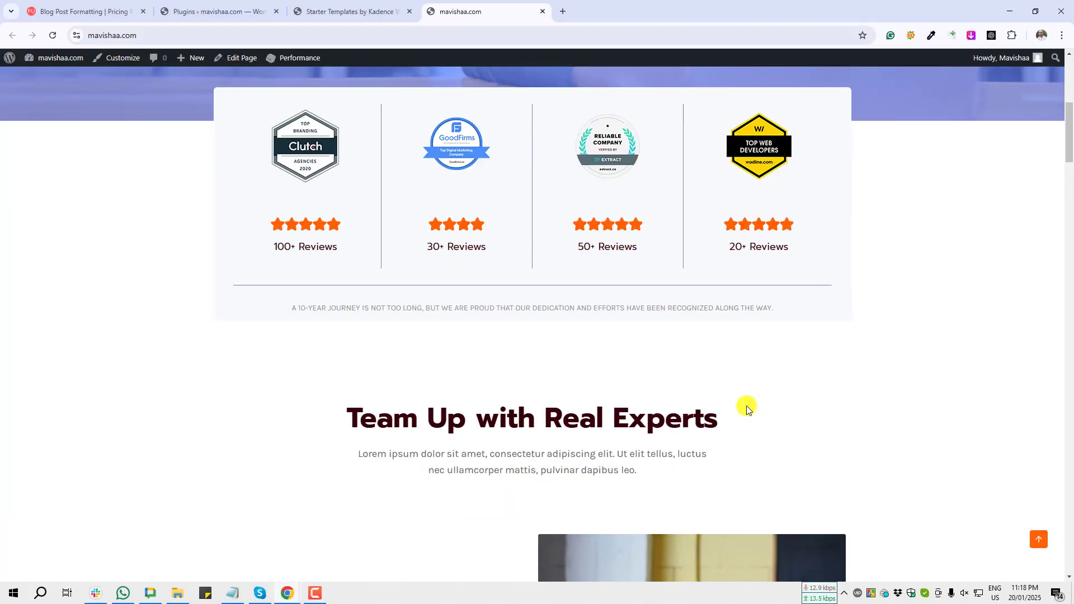
scroll(739, 417, "down", 20)
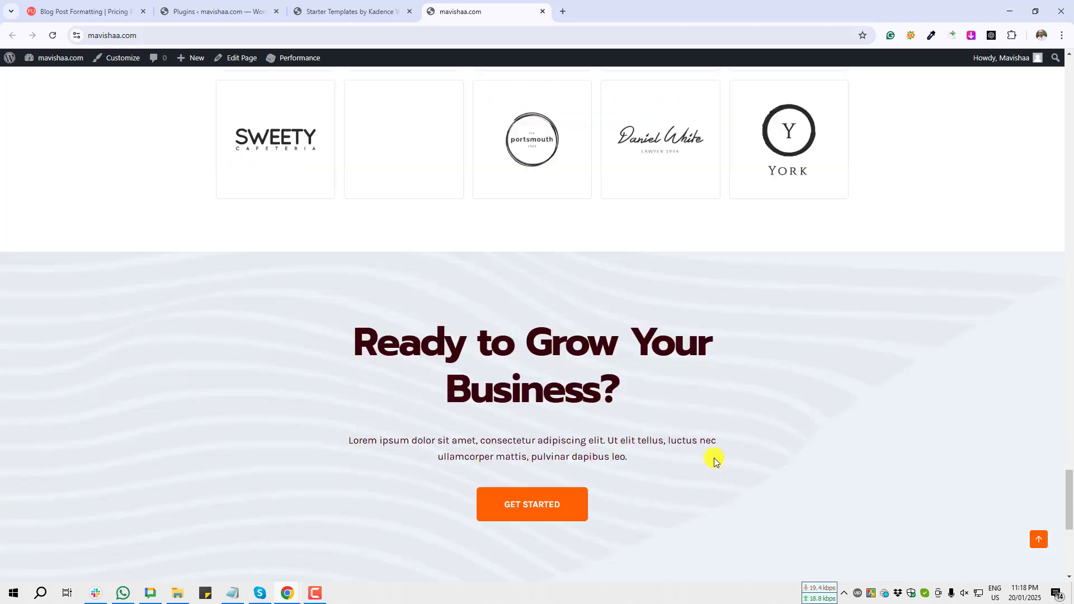
scroll(711, 453, "down", 6)
key("Print")
left_click_drag(112, 217, 905, 570)
left_click(900, 582)
- Open the site in the theme Customizer and locate the Header and Footer sections
key("Print")
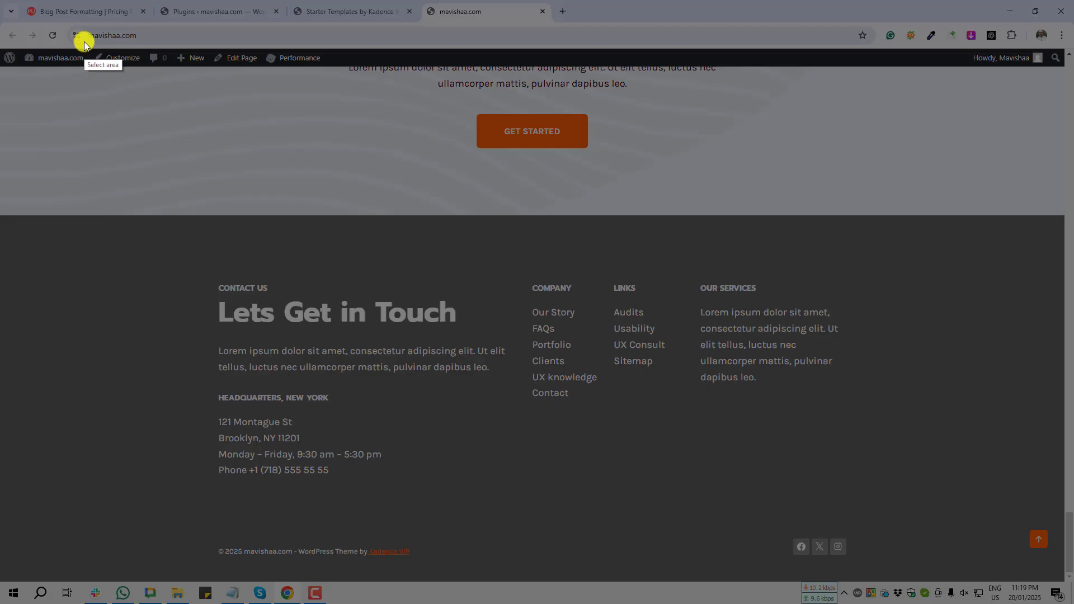
left_click_drag(84, 41, 148, 88)
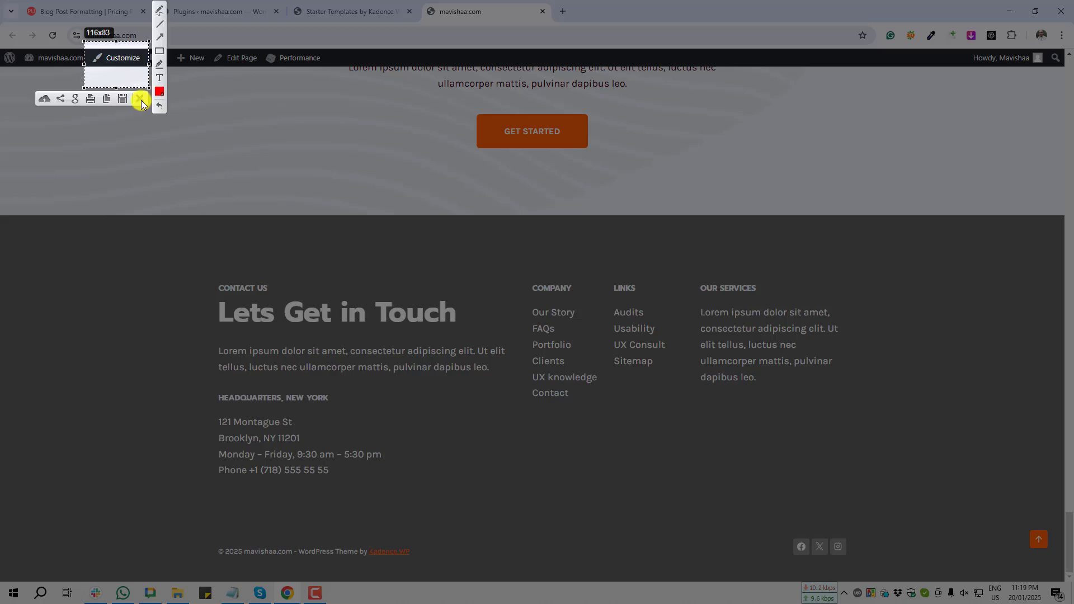
left_click(141, 100)
left_click(123, 56)
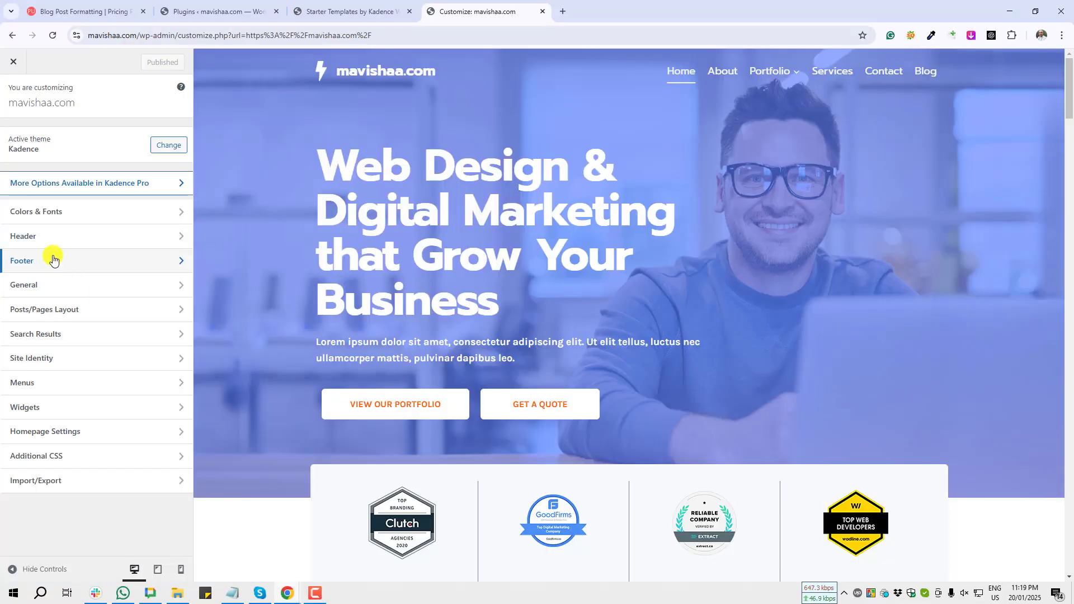
key("Print")
left_click_drag(1, 224, 197, 277)
left_click(190, 288)
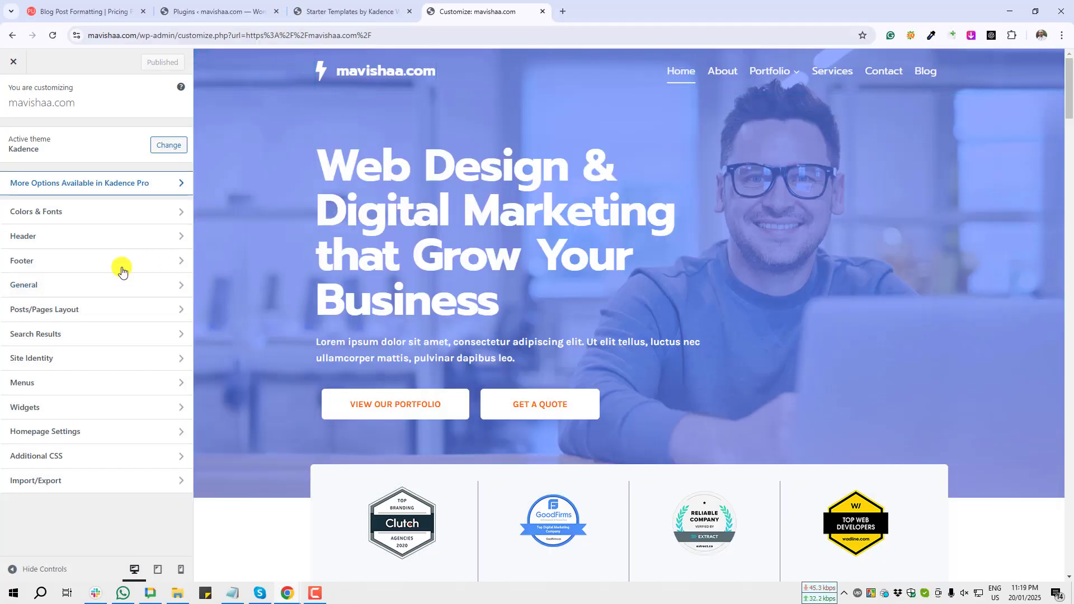
- Open the header's Logo settings and examine the current logo in both the settings and the site preview
left_click(75, 236)
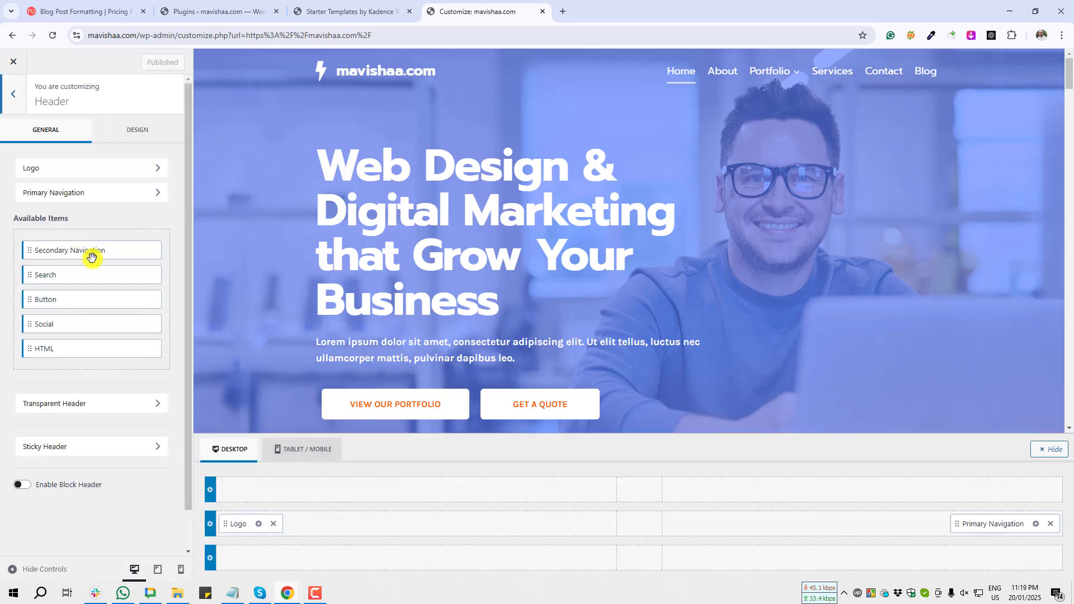
left_click(258, 524)
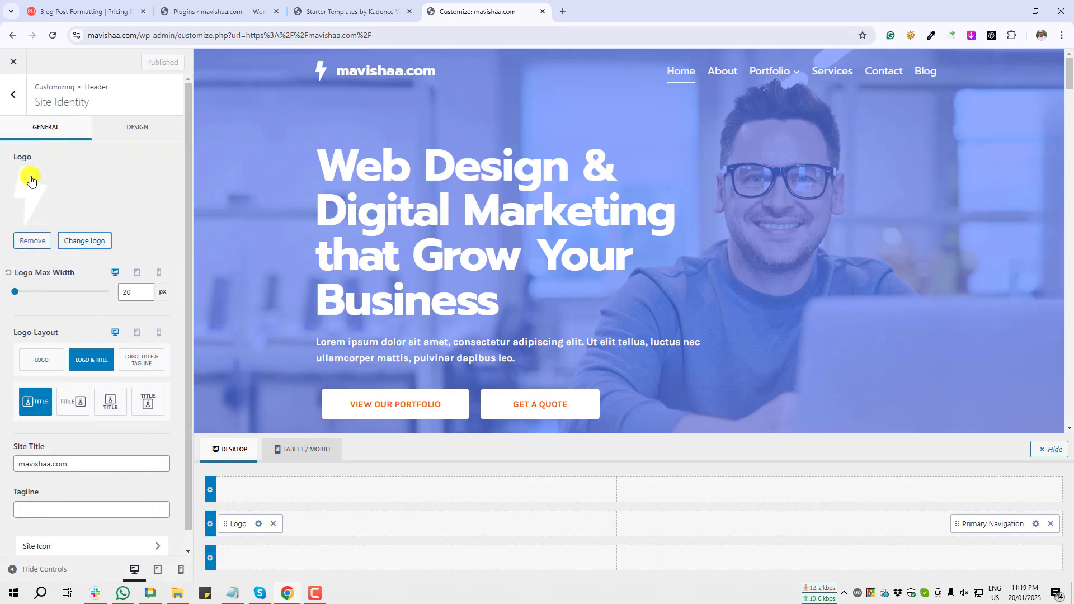
key("Print")
left_click_drag(7, 152, 158, 233)
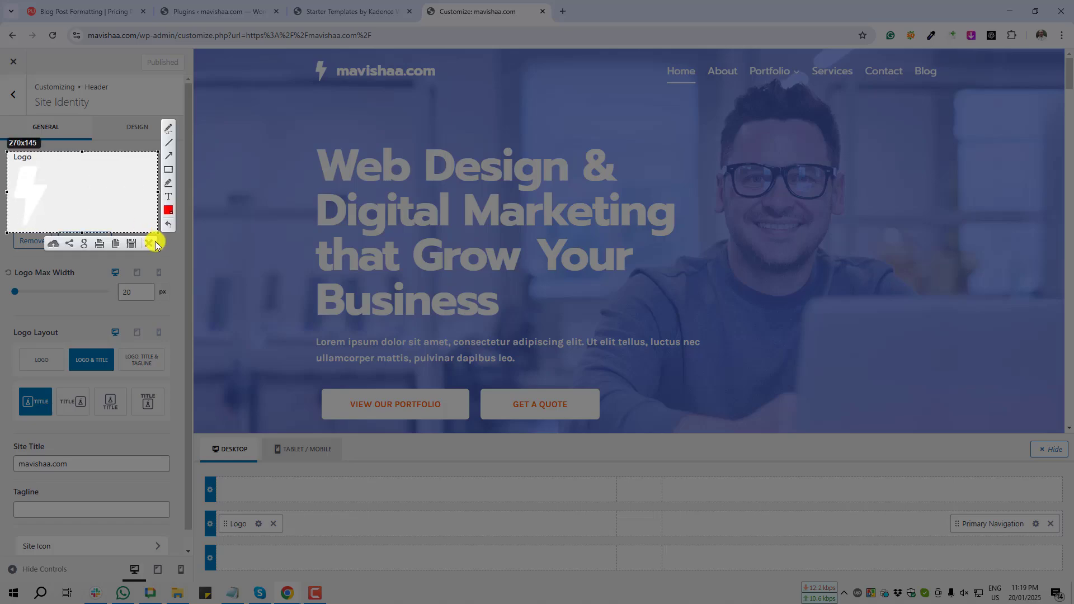
left_click(149, 247)
key("Print")
left_click_drag(315, 54, 355, 106)
left_click(345, 117)
- Examine the header's navigation menu and its Primary Navigation settings, and return to the Header options
left_click(14, 96)
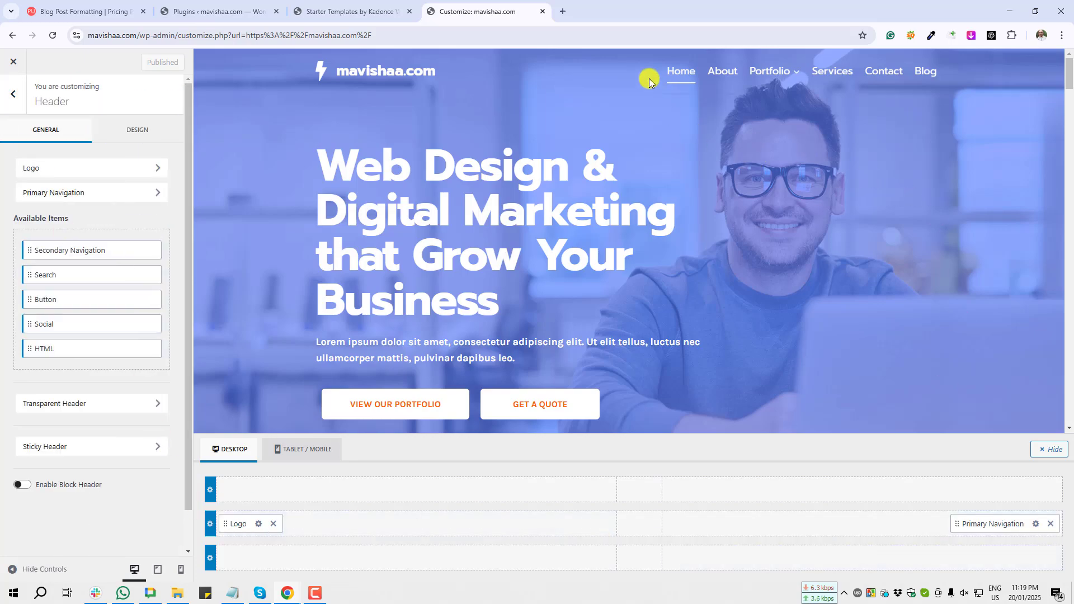
key("Print")
left_click_drag(644, 53, 992, 115)
left_click(984, 126)
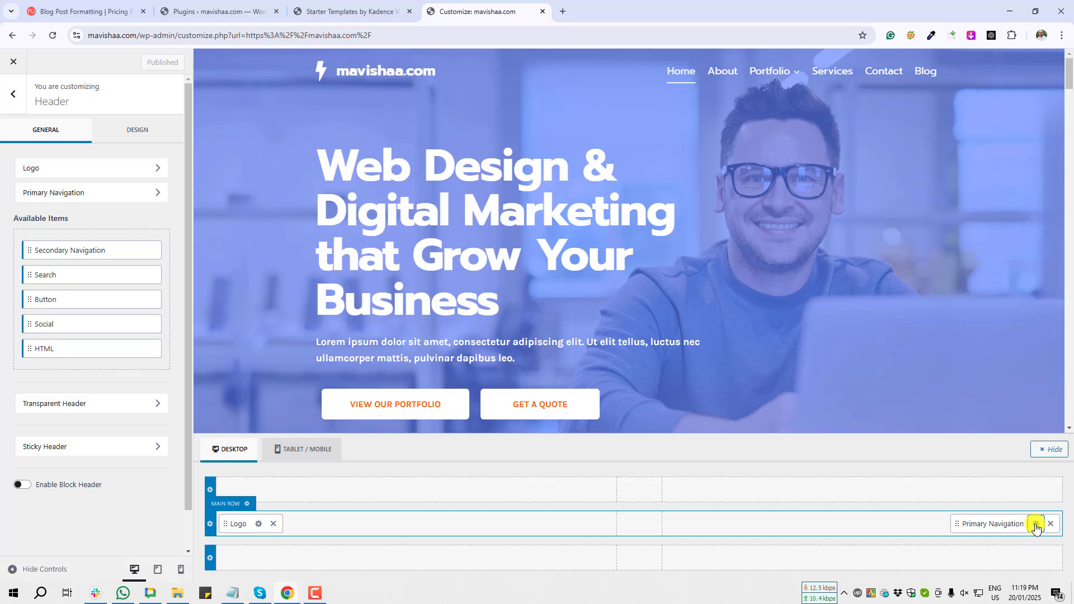
left_click(1036, 526)
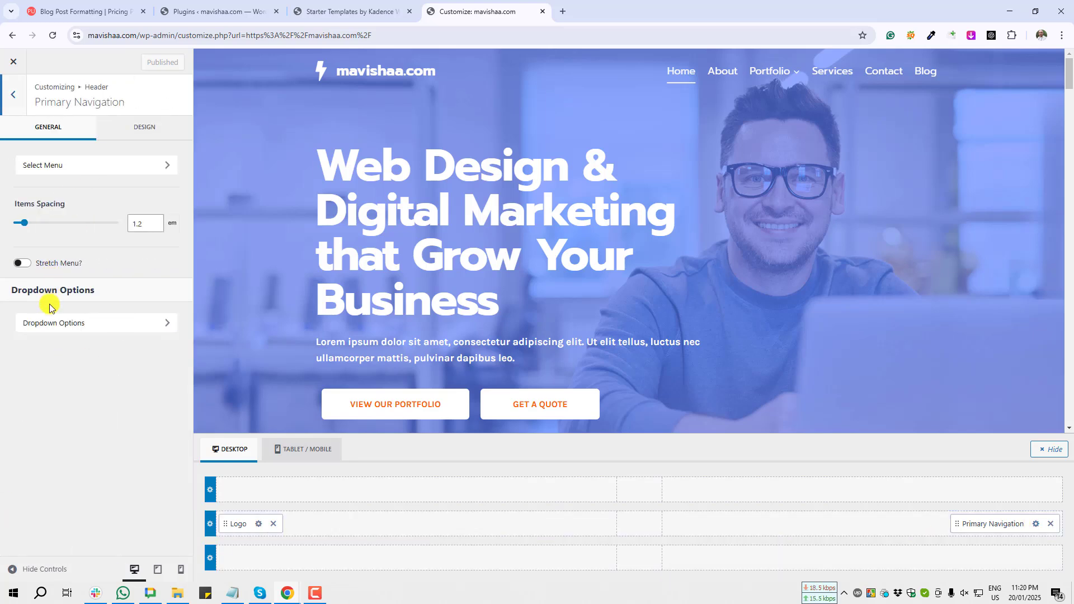
left_click(13, 94)
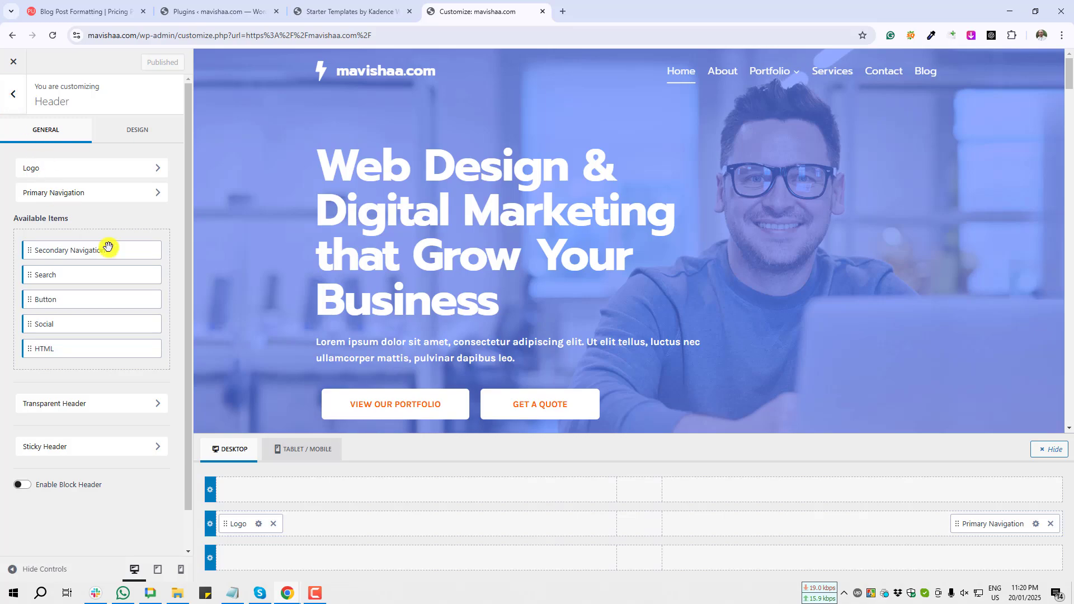
- Return to the main Customizer options and look through the homepage preview's sections as far as Selected Works
scroll(473, 209, "down", 15)
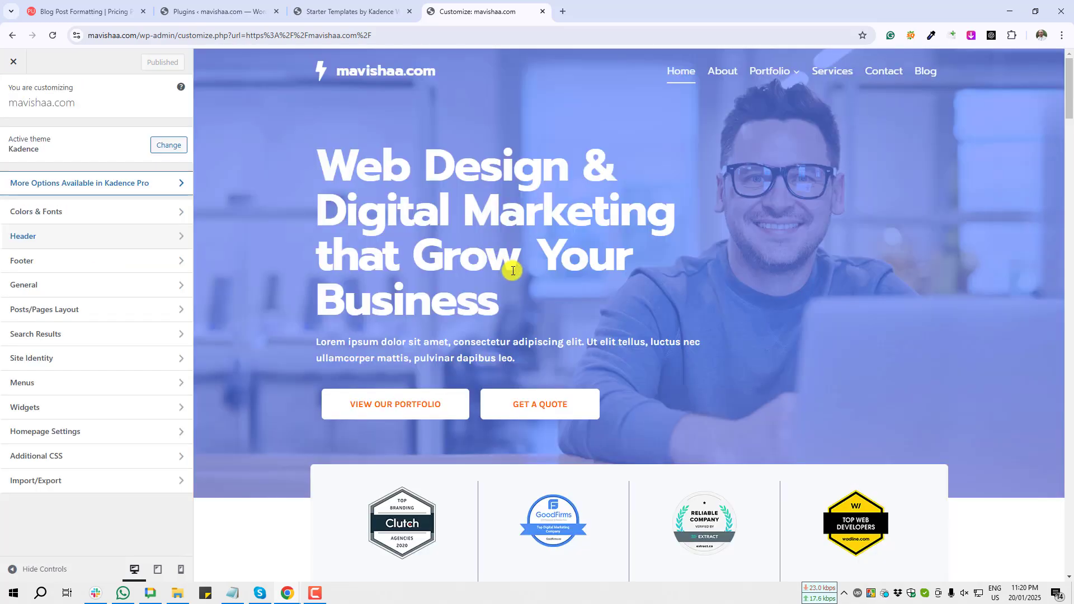
scroll(515, 343, "down", 20)
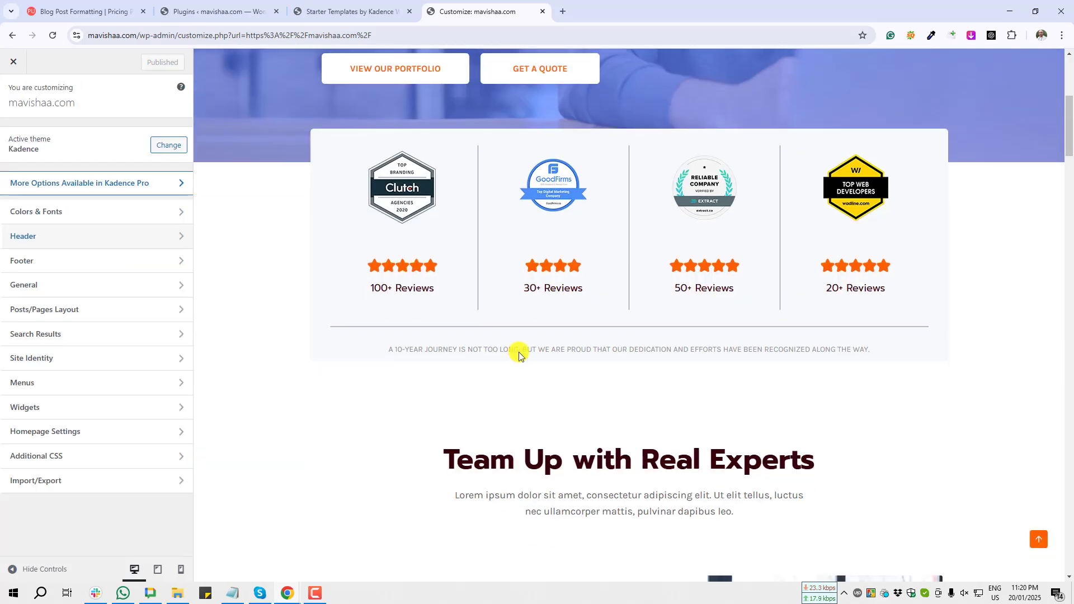
scroll(515, 361, "down", 8)
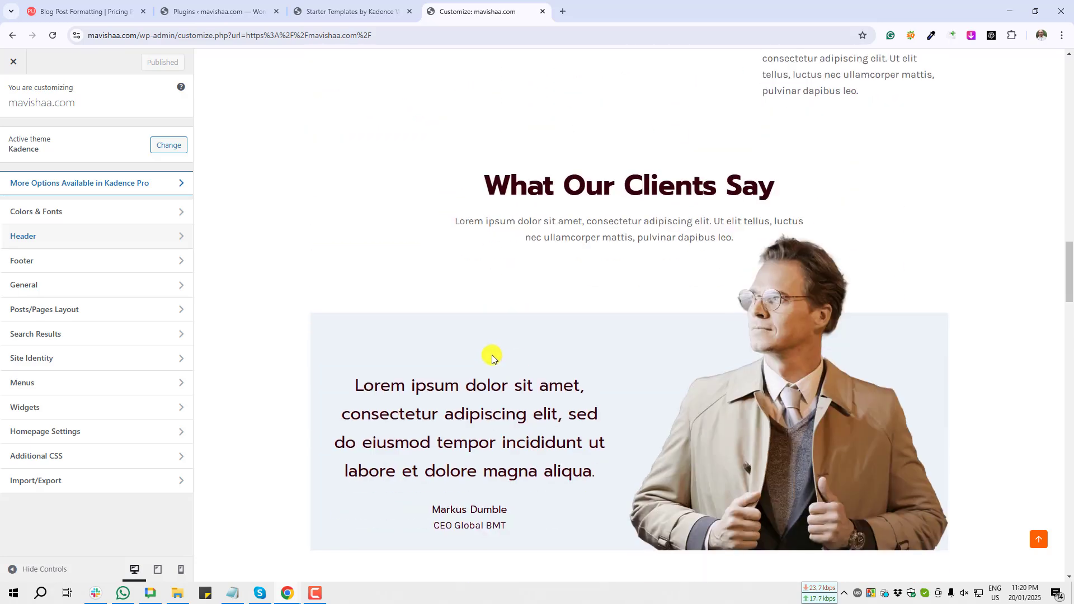
scroll(481, 381, "down", 12)
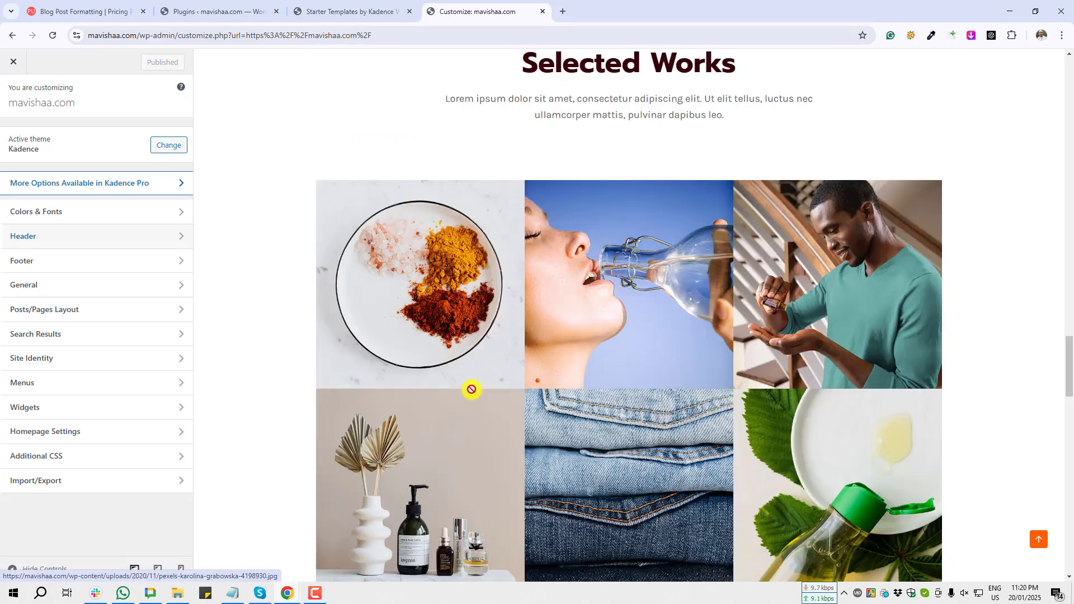
scroll(491, 392, "up", 7)
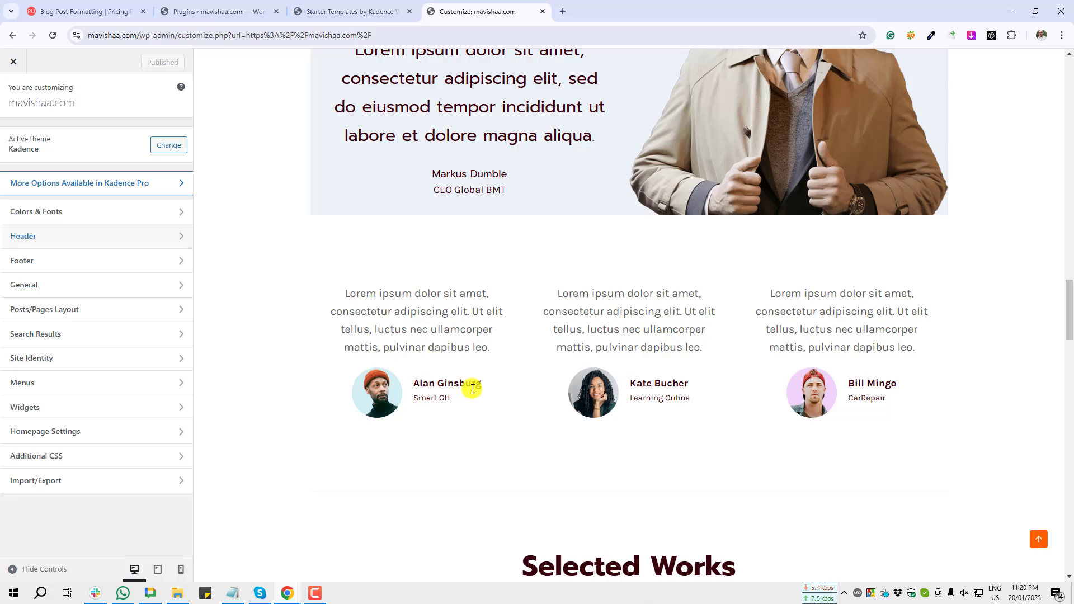
scroll(473, 389, "up", 10)
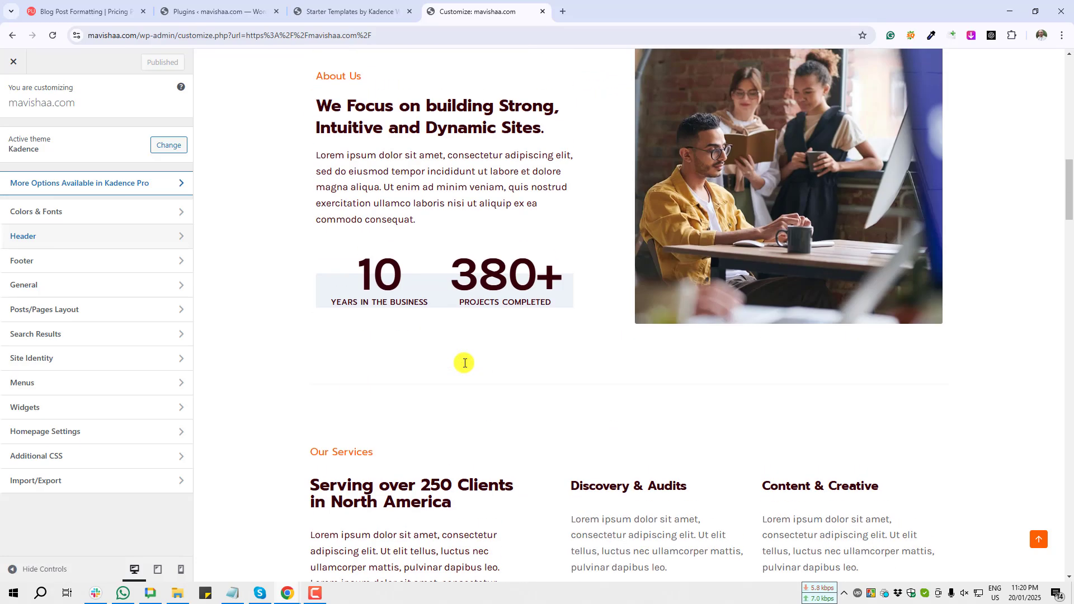
scroll(464, 363, "up", 6)
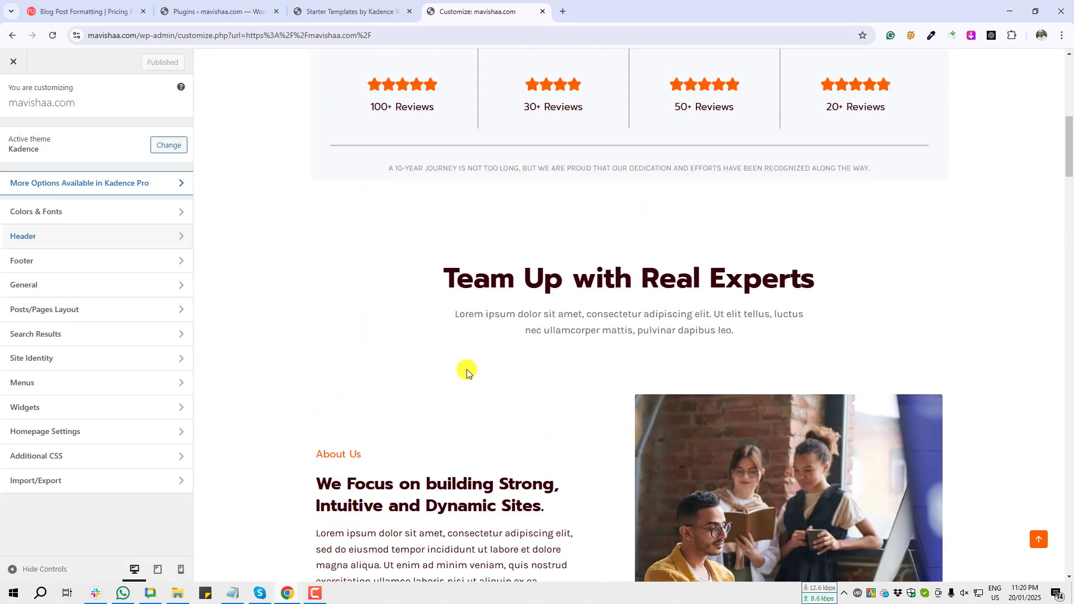